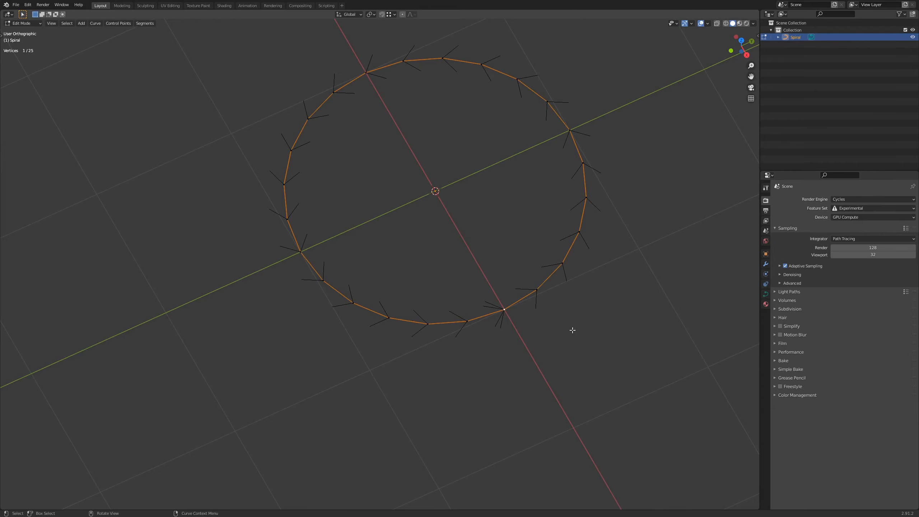
Turn on proportional editing and check its falloff options for shaping the spiral from the front
key(KP_1)
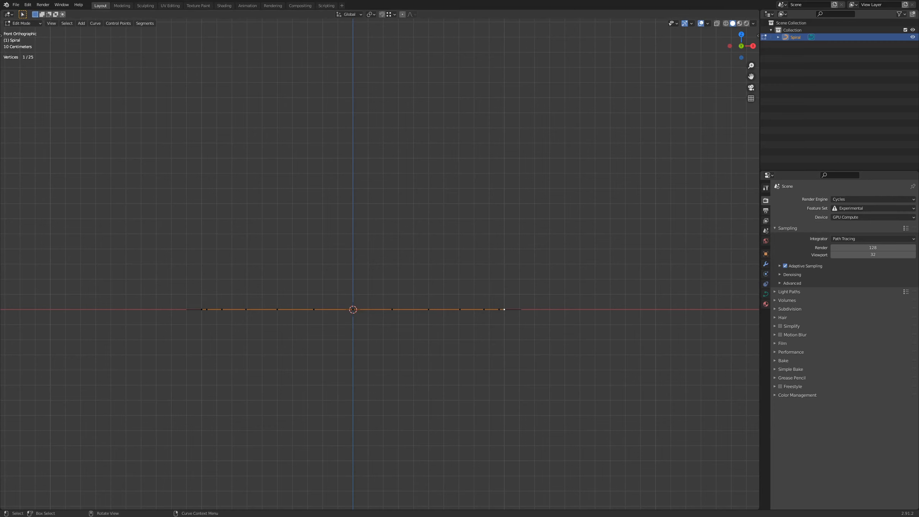
click(403, 14)
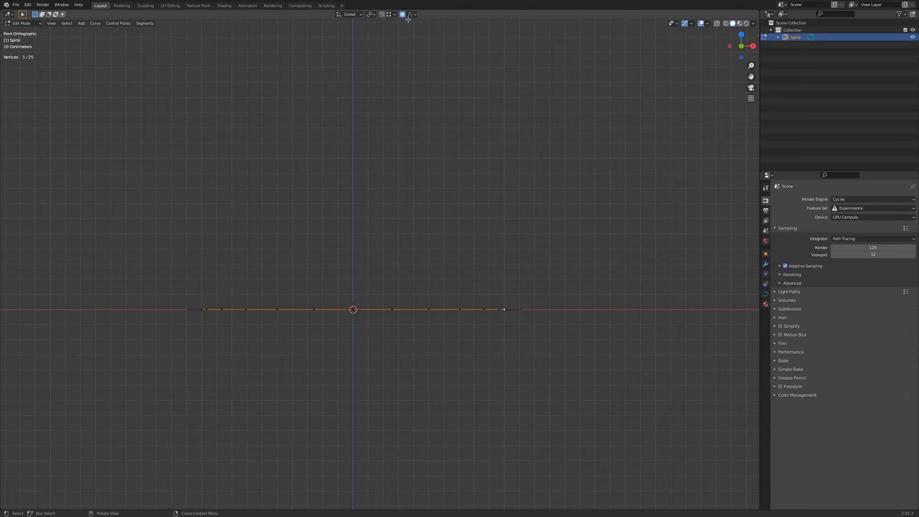
click(414, 15)
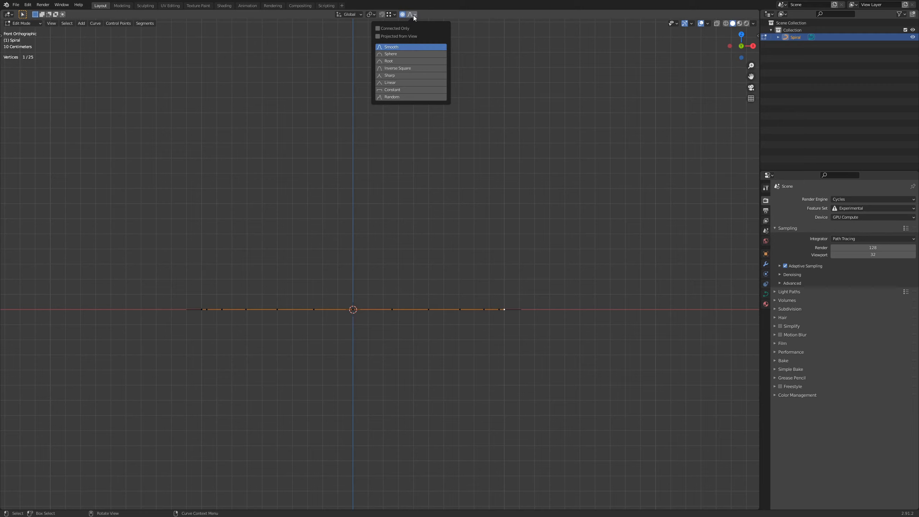
click(414, 15)
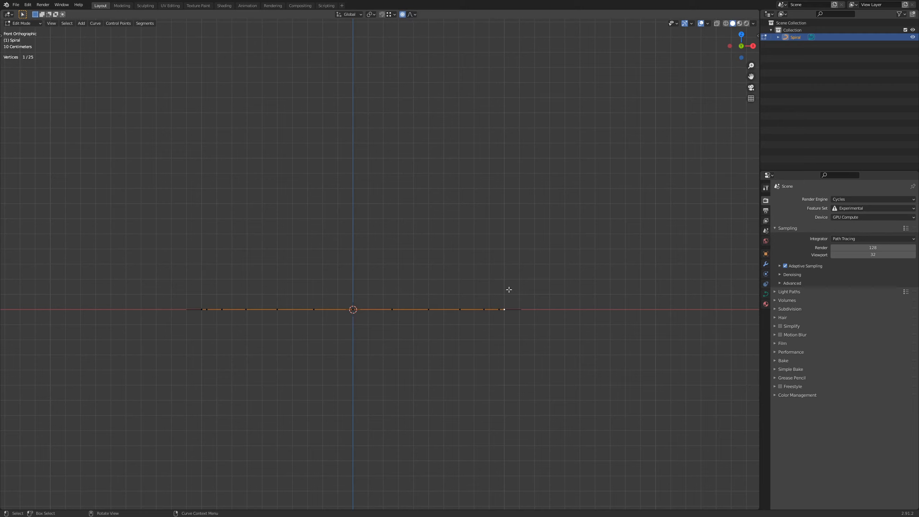
Try to raise the selected end point along Z with smooth proportional editing at varying influence sizes, then undo the move
key(g)
key(z)
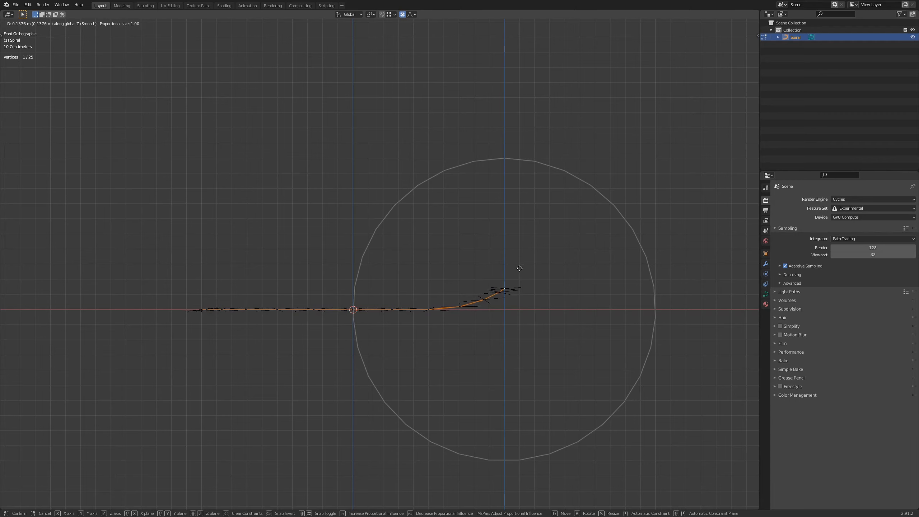
scroll(519, 268, down, 1)
scroll(519, 268, down, 9)
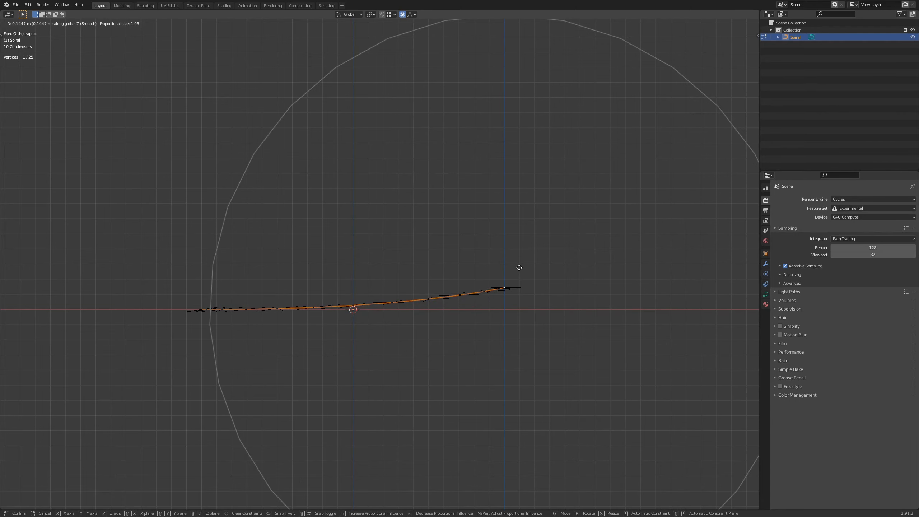
scroll(519, 268, down, 1)
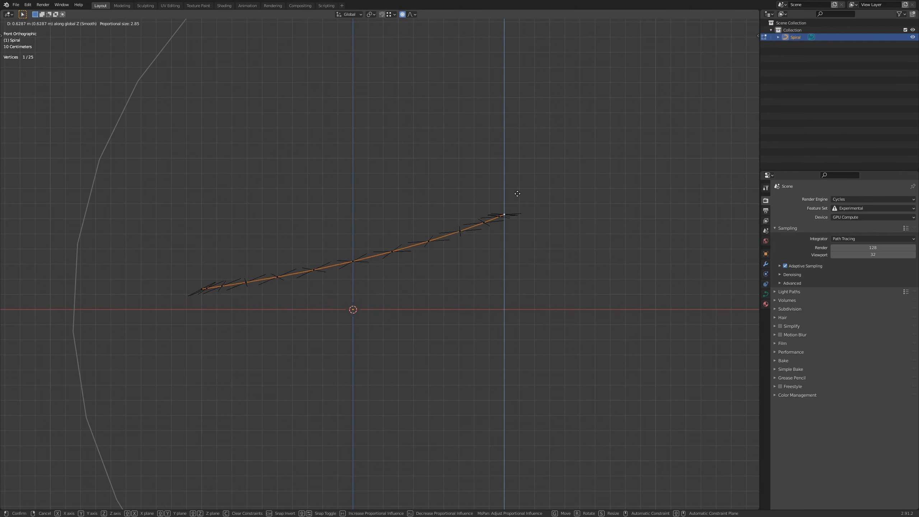
scroll(515, 266, up, 3)
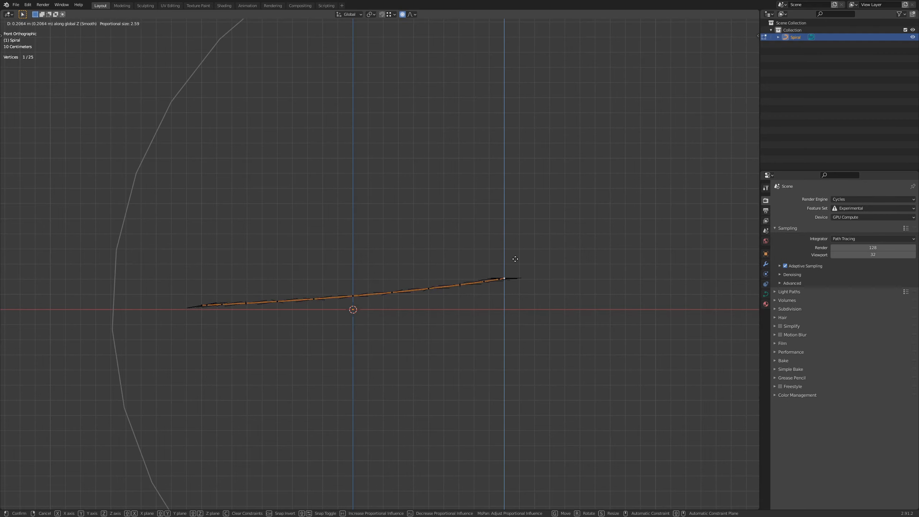
scroll(515, 266, up, 7)
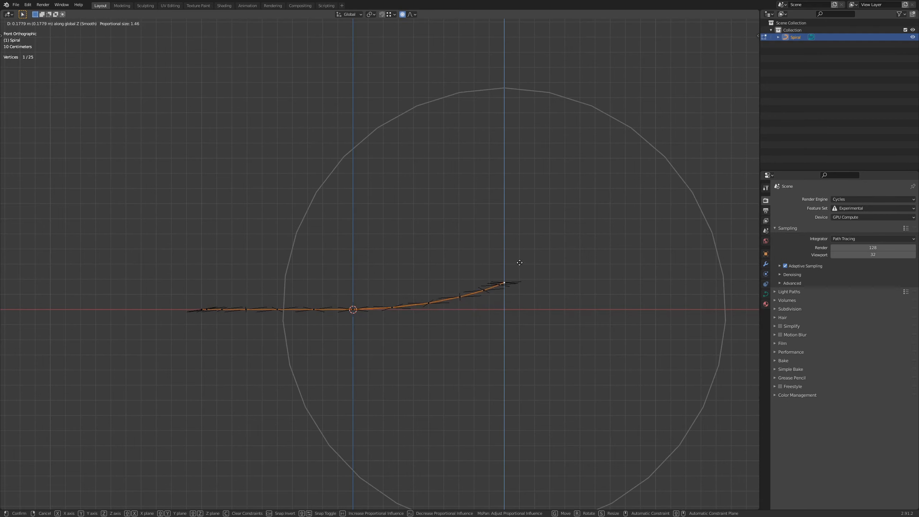
click(523, 242)
middle_drag(521, 237, 551, 251)
key(ctrl+z)
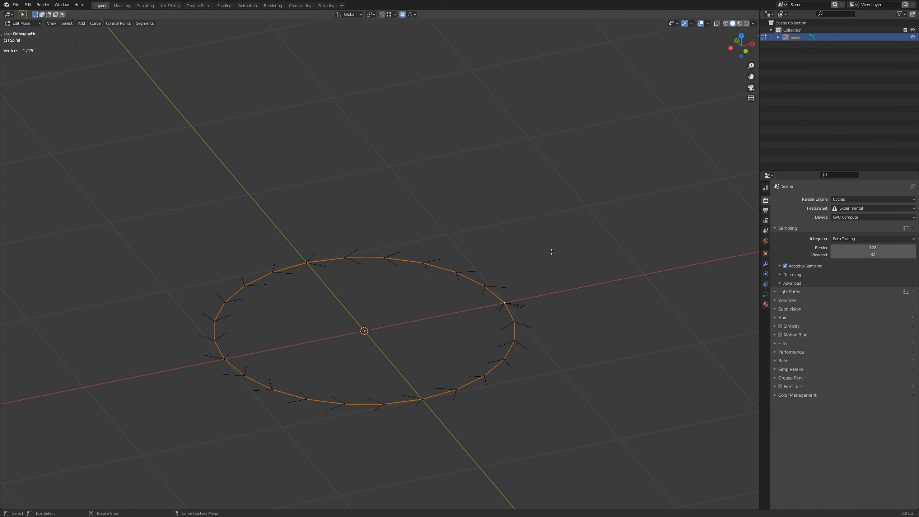
Limit proportional editing to connected points and raise the end point along Z with an influence size of about 5.05
click(412, 15)
middle_drag(491, 176, 551, 317)
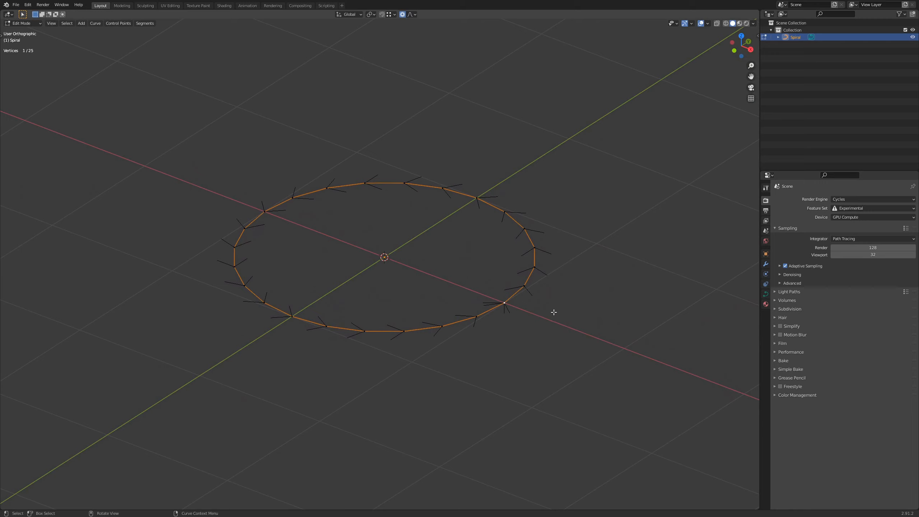
key(g)
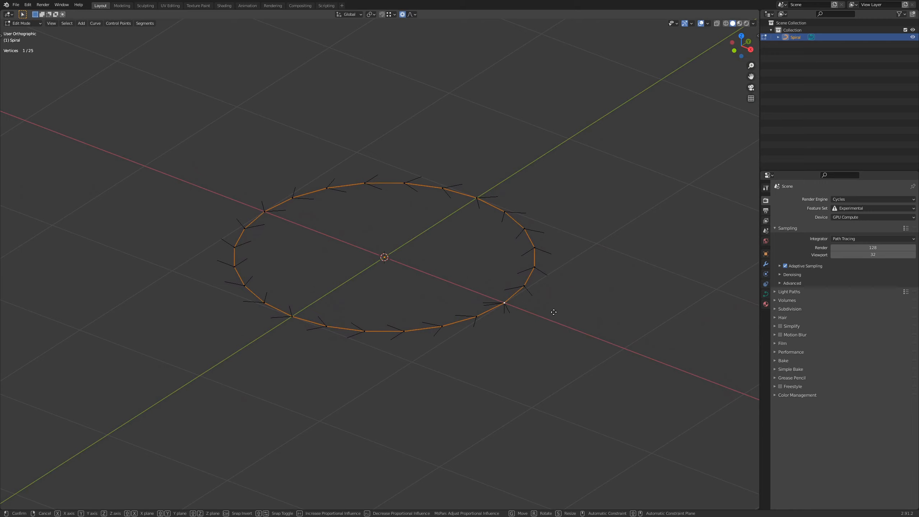
key(z)
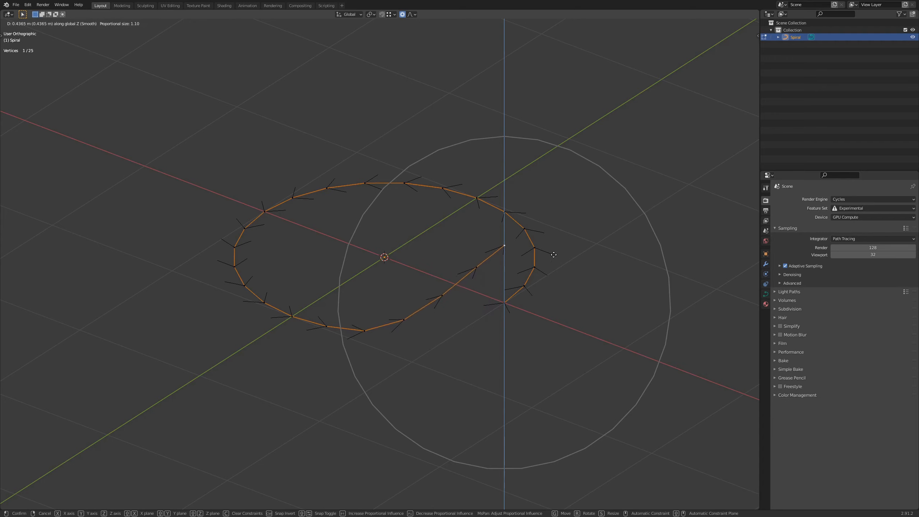
scroll(554, 237, down, 13)
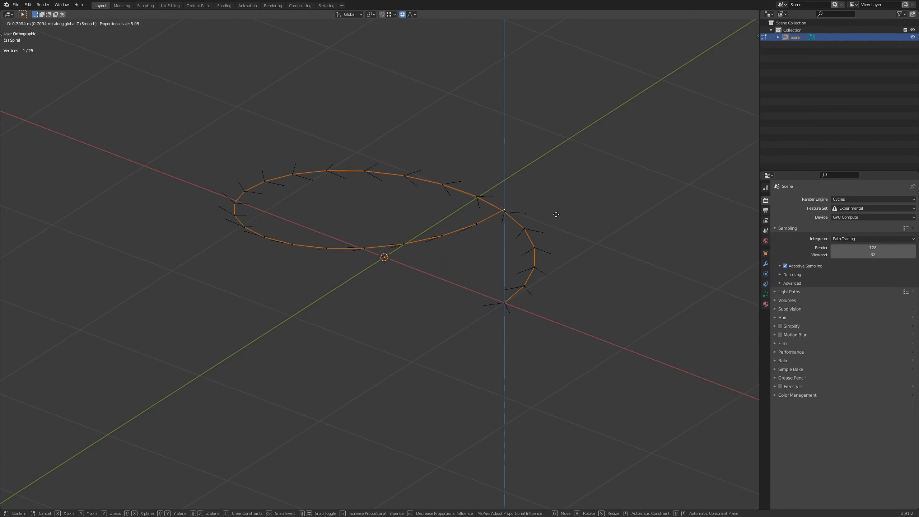
click(547, 204)
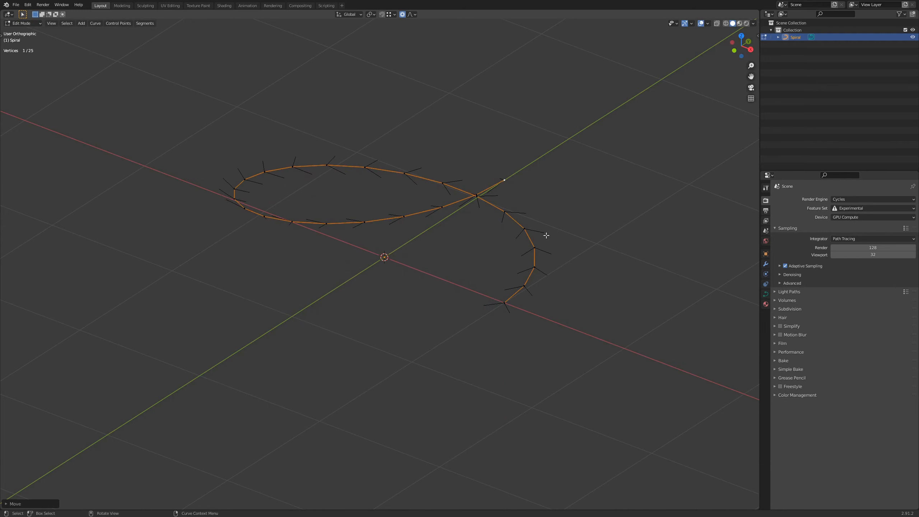
Lower the raised end point along Z by about 0.43 m, keeping the connected proportional influence
key(KP_1)
mouse_move(543, 236)
middle_down()
mouse_move(525, 252)
mouse_move(490, 257)
mouse_move(534, 254)
mouse_move(499, 255)
mouse_move(472, 273)
mouse_move(607, 257)
mouse_move(538, 244)
middle_up()
key(KP_1)
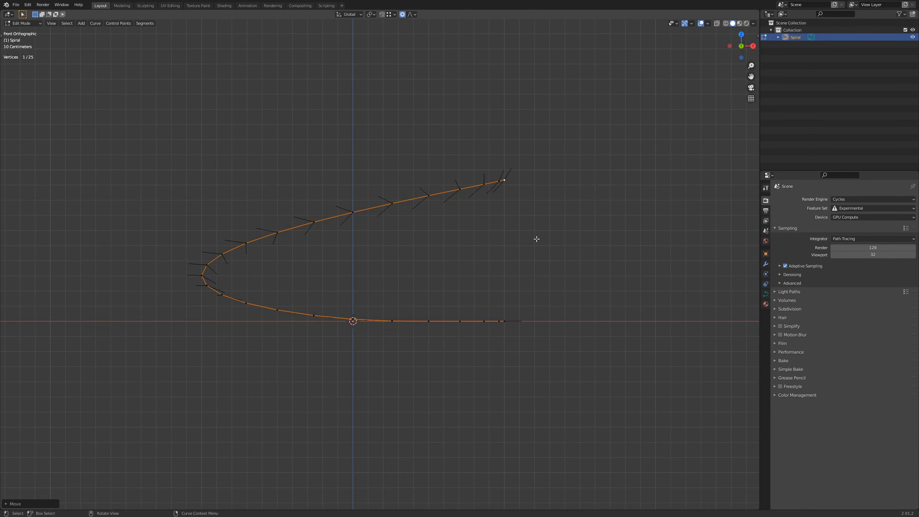
key(g)
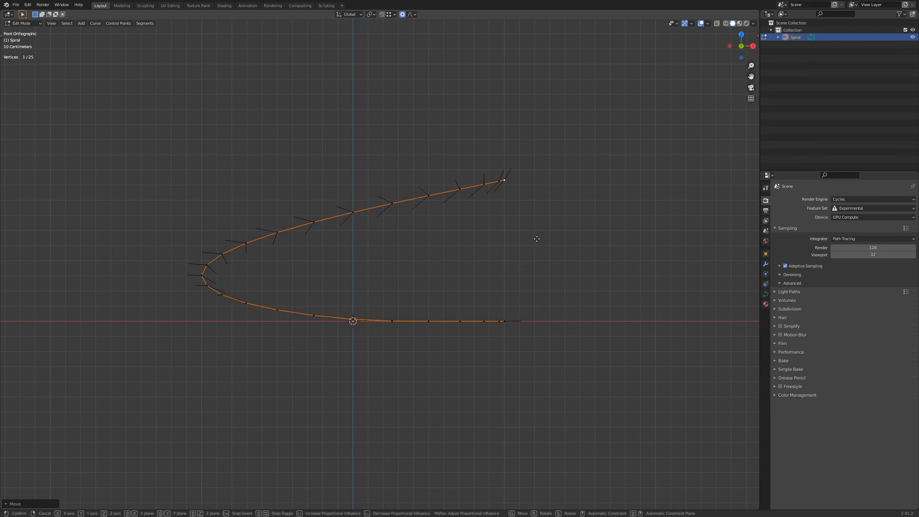
key(z)
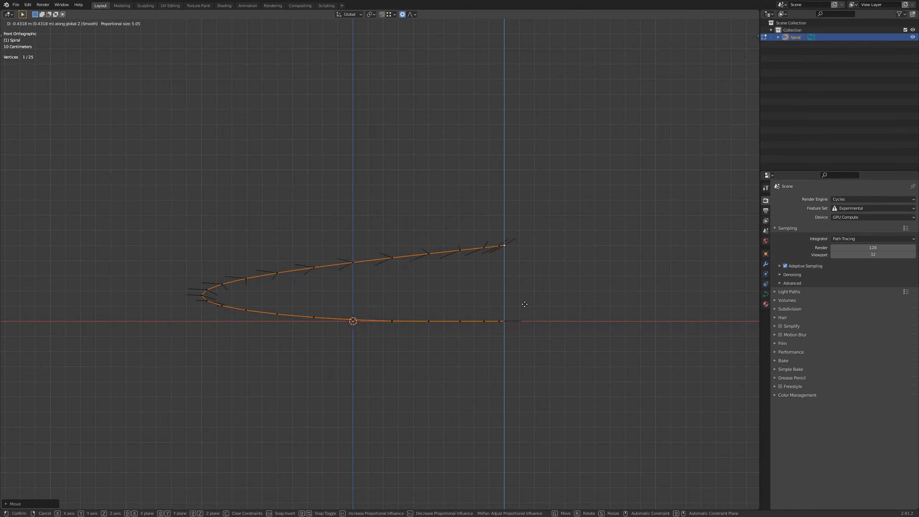
click(524, 304)
mouse_move(548, 228)
middle_down()
mouse_move(442, 234)
mouse_move(534, 234)
middle_up()
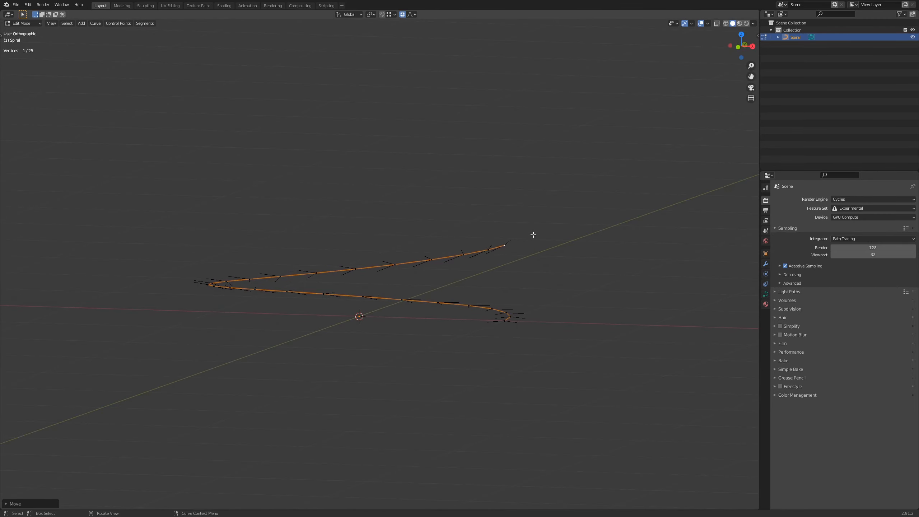
Duplicate all points of the coil and place the copy about 0.66 m higher along Z
key(a)
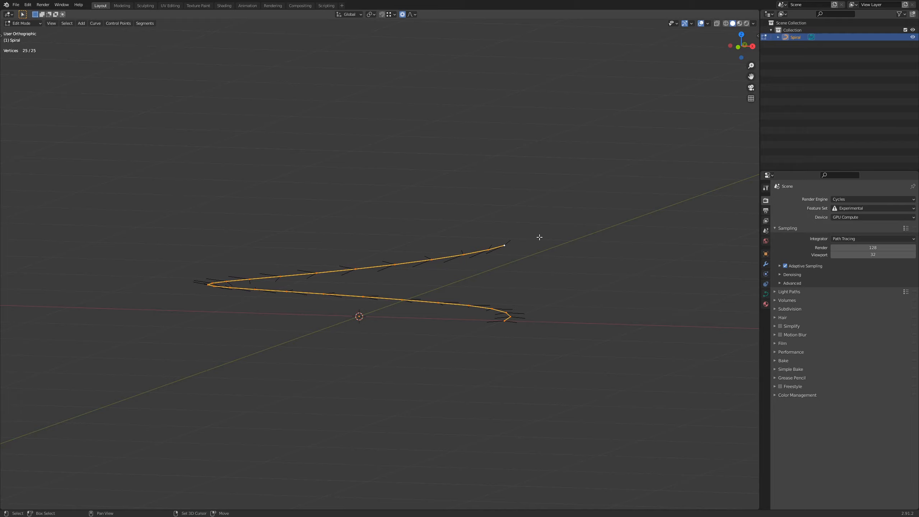
key(shift+d)
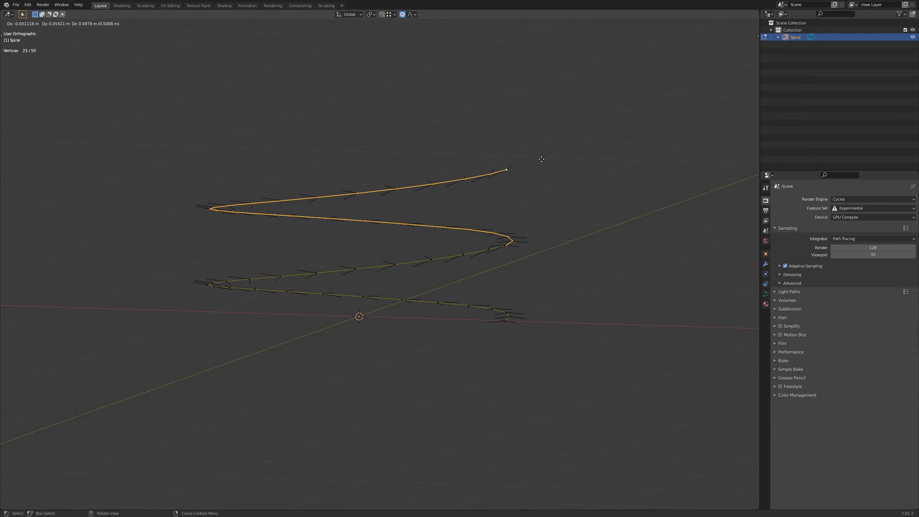
key(z)
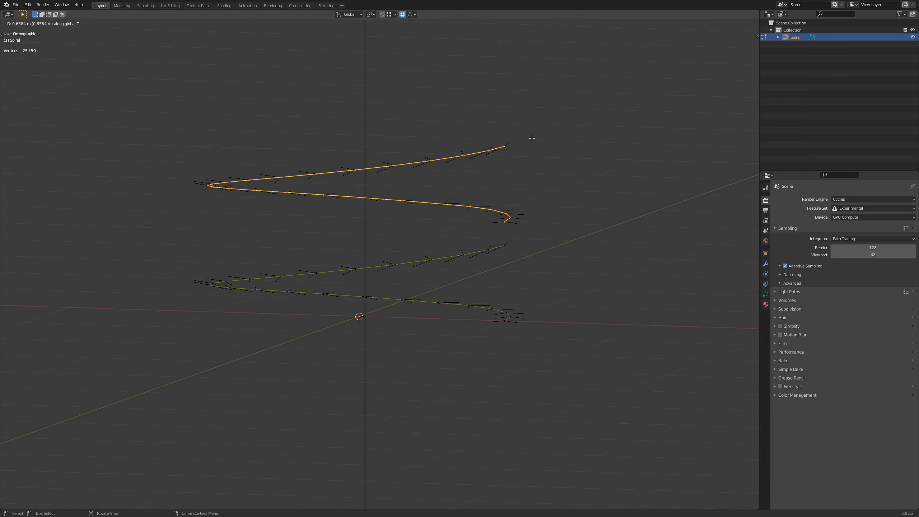
click(533, 139)
Turn off proportional editing, enable vertex snapping, and lower the duplicated coil along Z until its start snaps onto the original coil's upper end
click(402, 15)
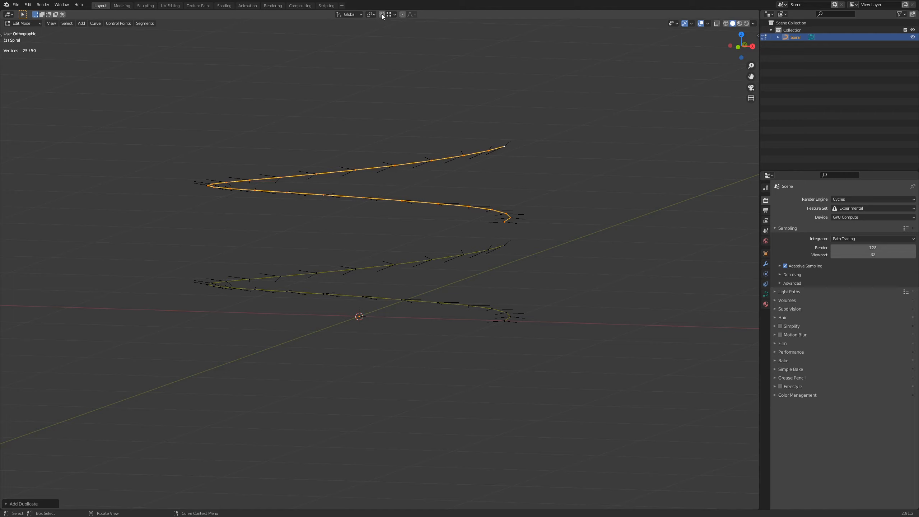
click(393, 15)
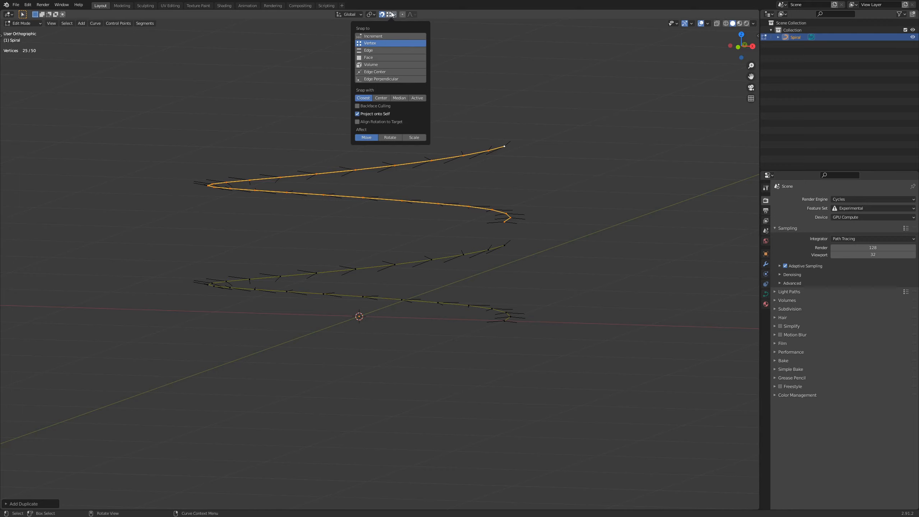
middle_drag(517, 208, 504, 222)
key(g)
key(z)
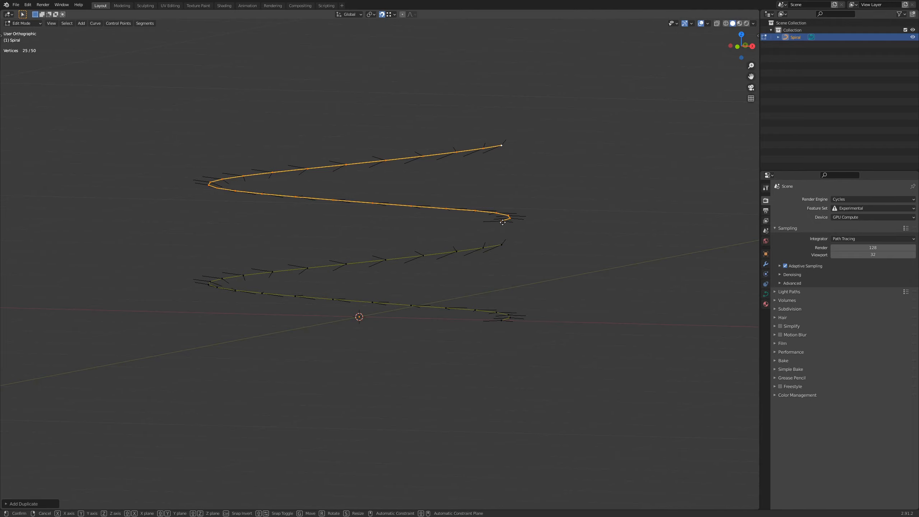
click(501, 246)
Delete the upper coil's overlapping start vertex where the two coils meet
middle_drag(472, 259, 498, 234)
scroll(510, 287, up, 3)
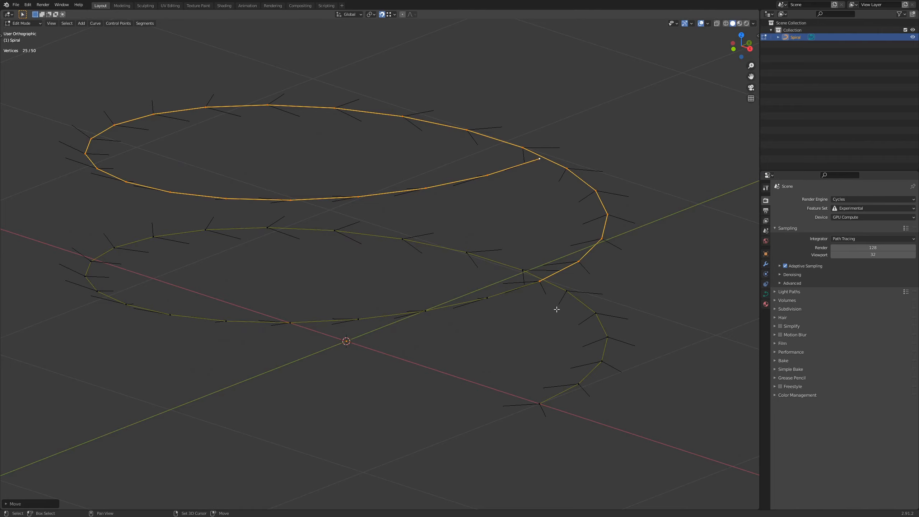
shift+middle_drag(556, 308, 423, 301)
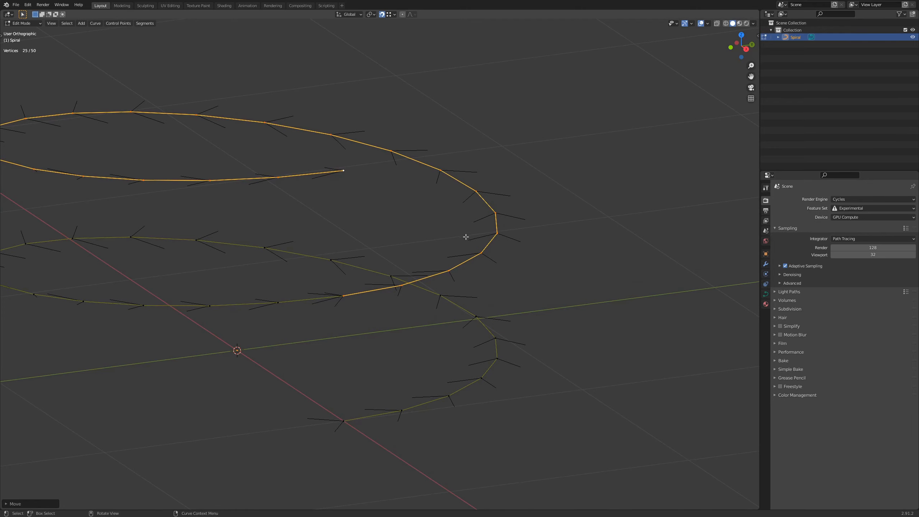
middle_drag(368, 291, 379, 300)
click(392, 312)
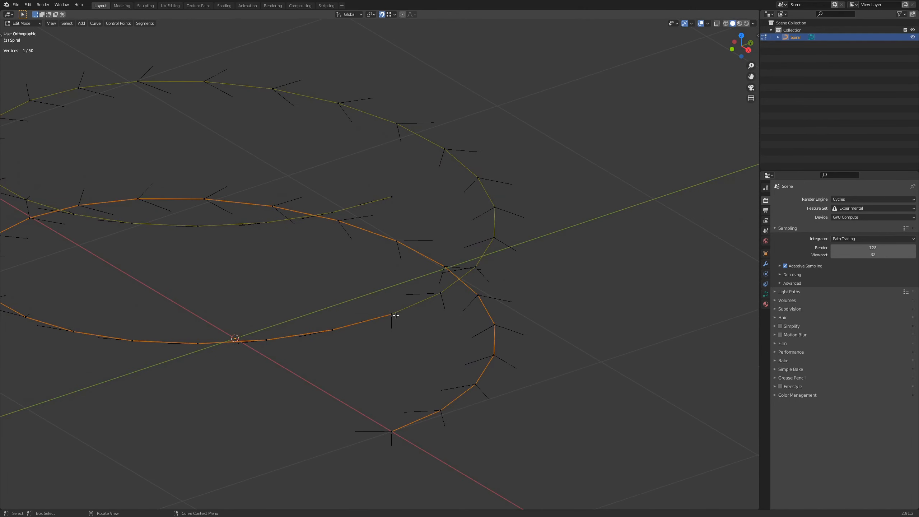
click(396, 316)
key(x)
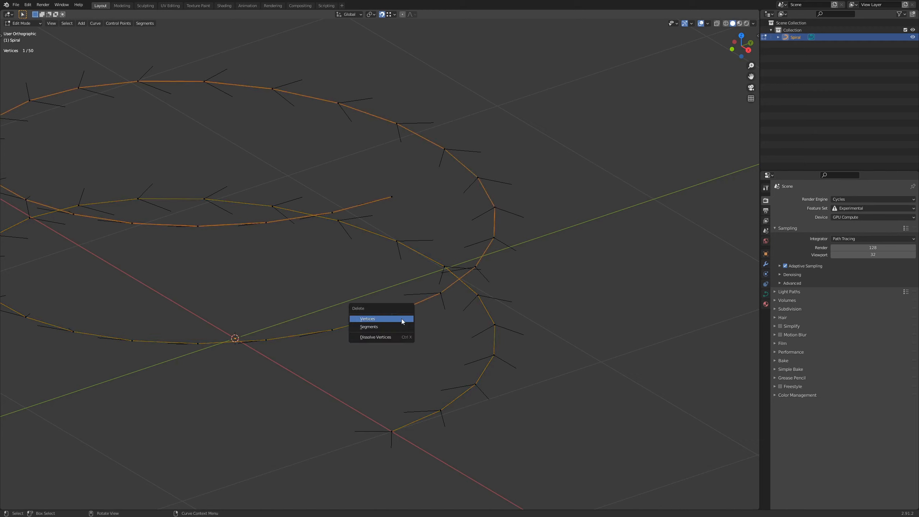
click(402, 319)
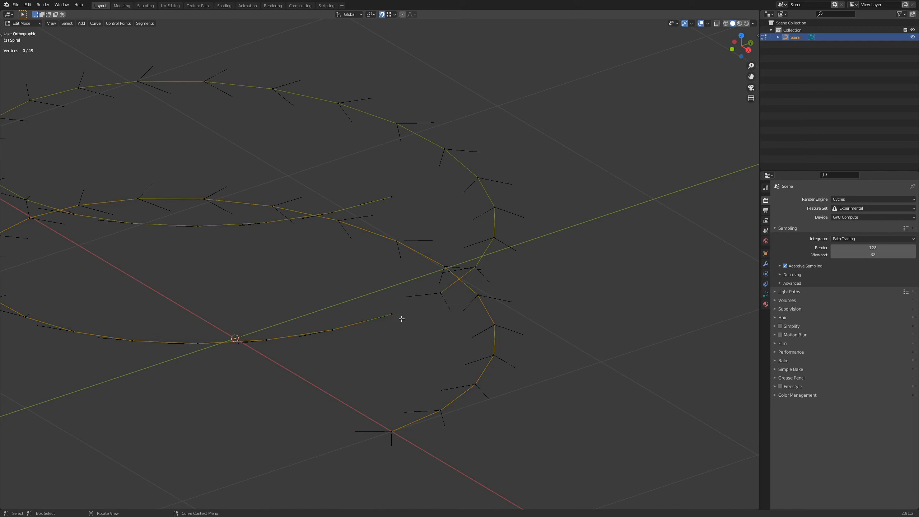
Connect the lower coil's end point to the upper coil's new first point with a segment
click(395, 314)
shift+click(438, 293)
key(f)
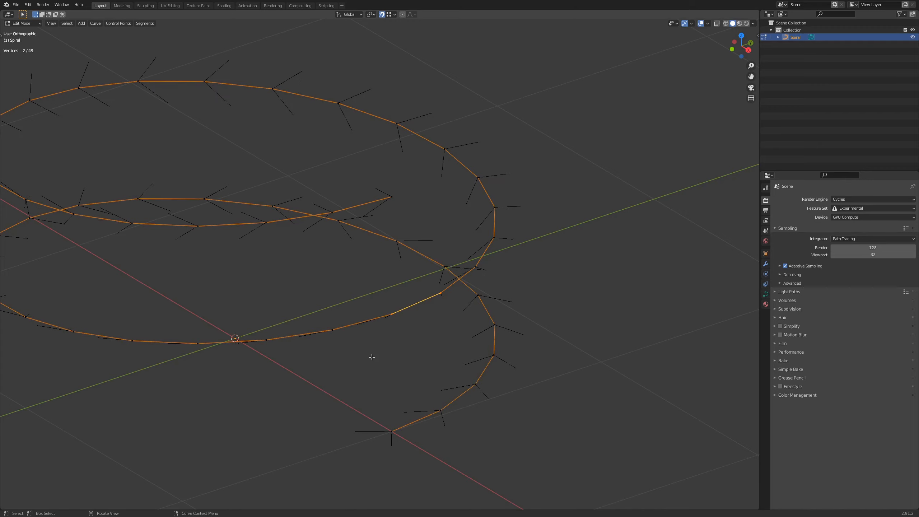
Set the spiral curve's twist method to Z-Up and check the point normals around the coil
middle_drag(372, 357, 401, 353)
scroll(419, 327, down, 3)
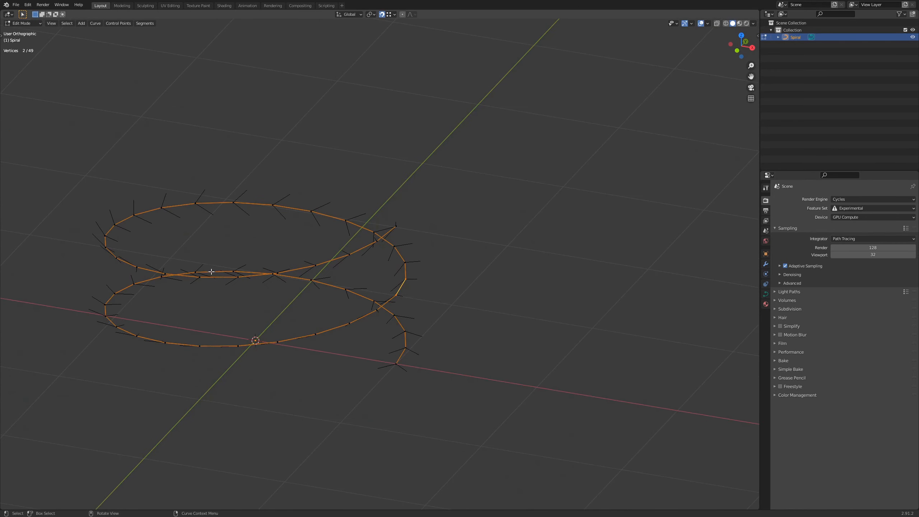
middle_drag(211, 272, 225, 257)
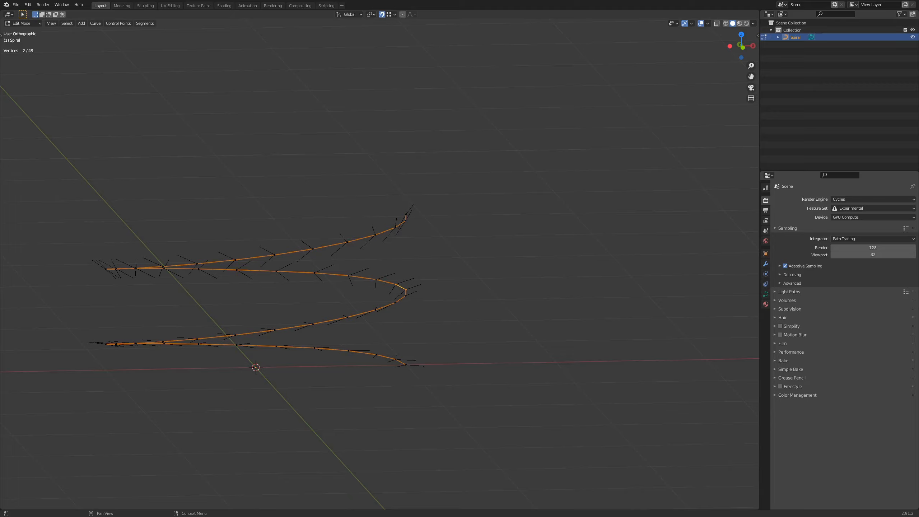
middle_drag(453, 326, 569, 301)
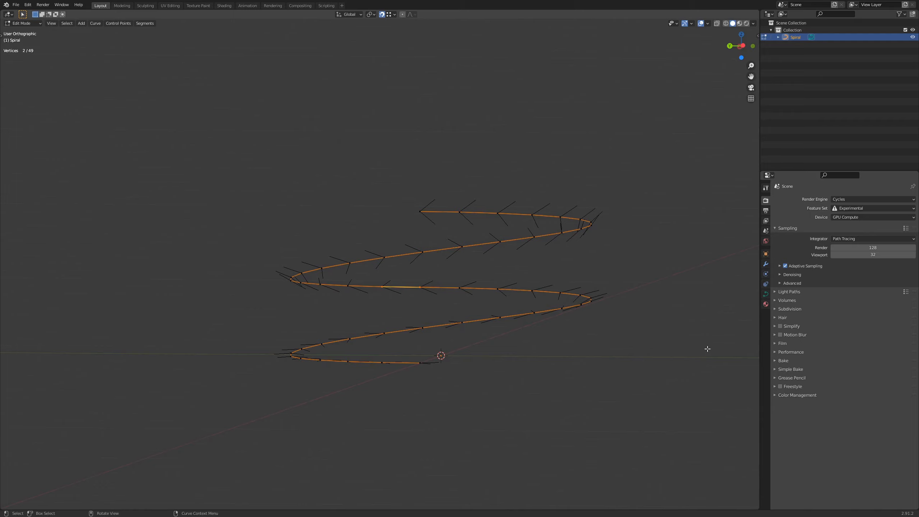
click(764, 295)
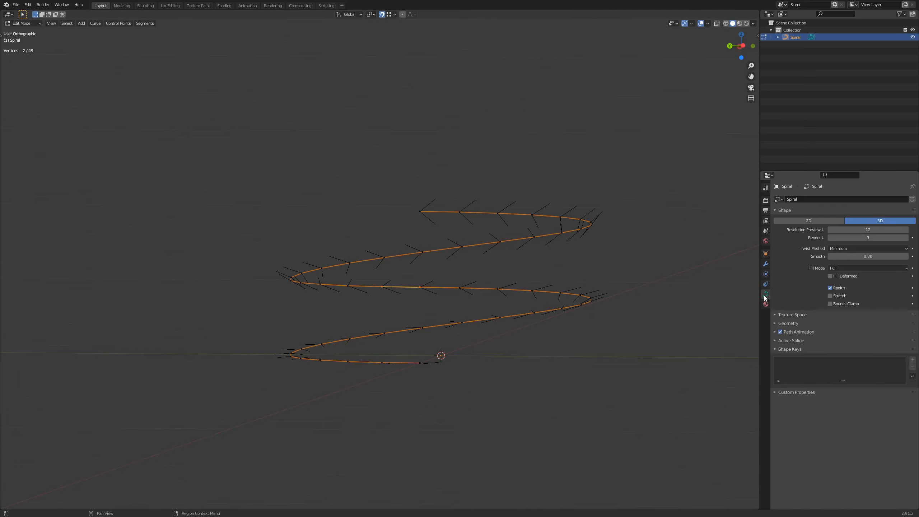
click(839, 249)
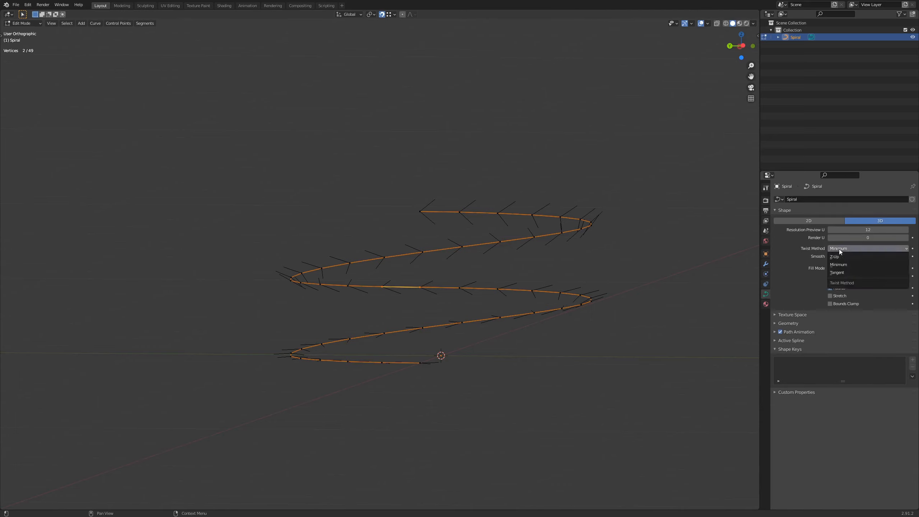
click(839, 258)
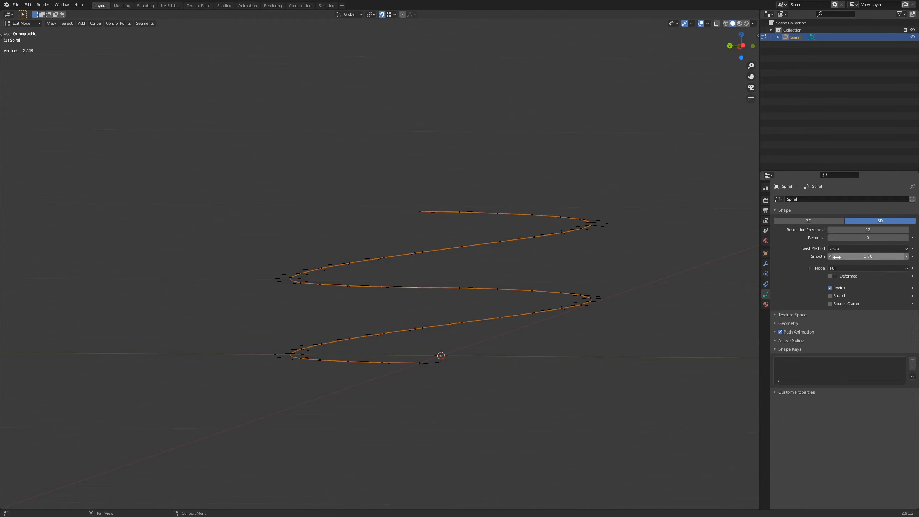
middle_drag(670, 278, 637, 249)
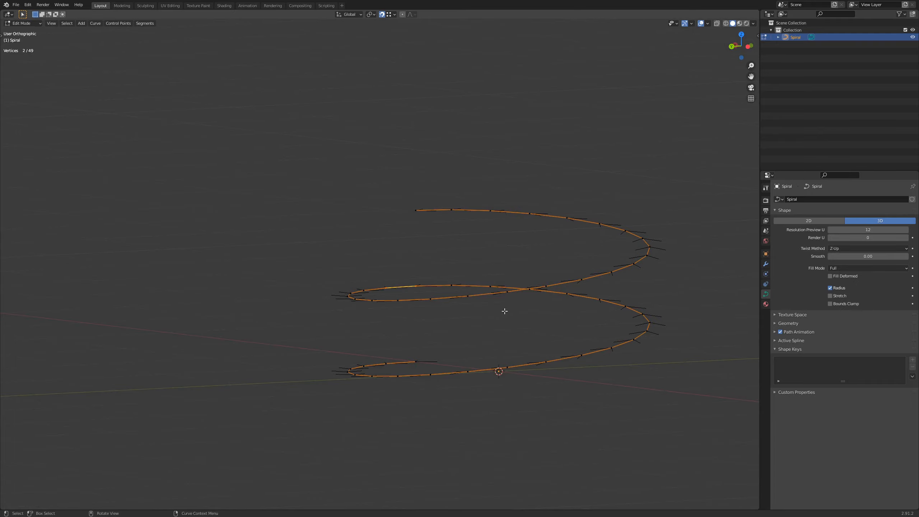
middle_drag(630, 341, 595, 345)
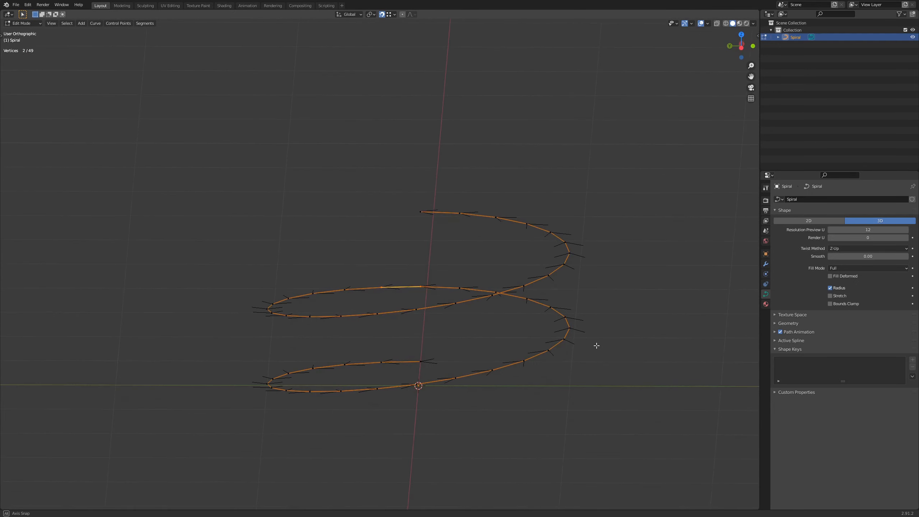
Extrude the spiral curve's geometry by about 0.153 m to form a flat ribbon
click(775, 325)
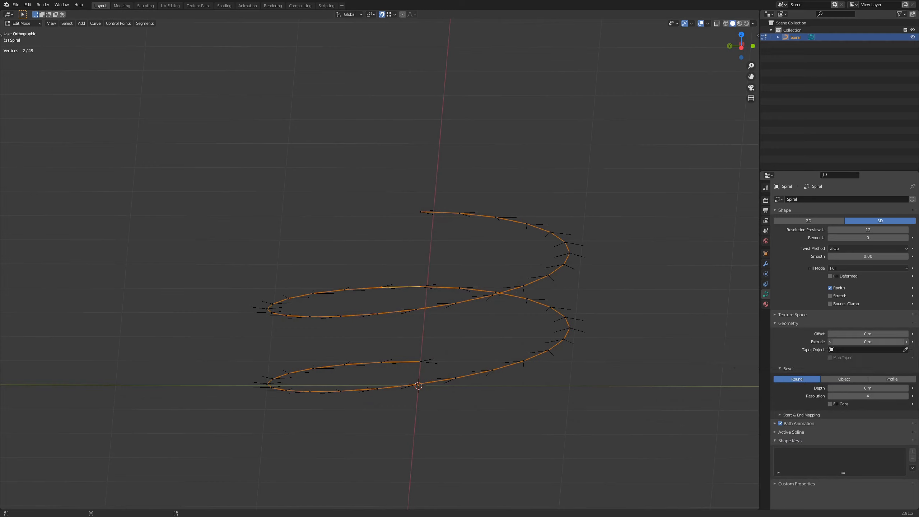
drag(868, 342, 918, 342)
mouse_move(662, 338)
middle_down()
mouse_move(642, 322)
mouse_move(609, 332)
mouse_move(659, 338)
mouse_move(676, 323)
mouse_move(665, 312)
mouse_move(657, 322)
mouse_move(671, 326)
middle_up()
middle_drag(518, 318, 492, 336)
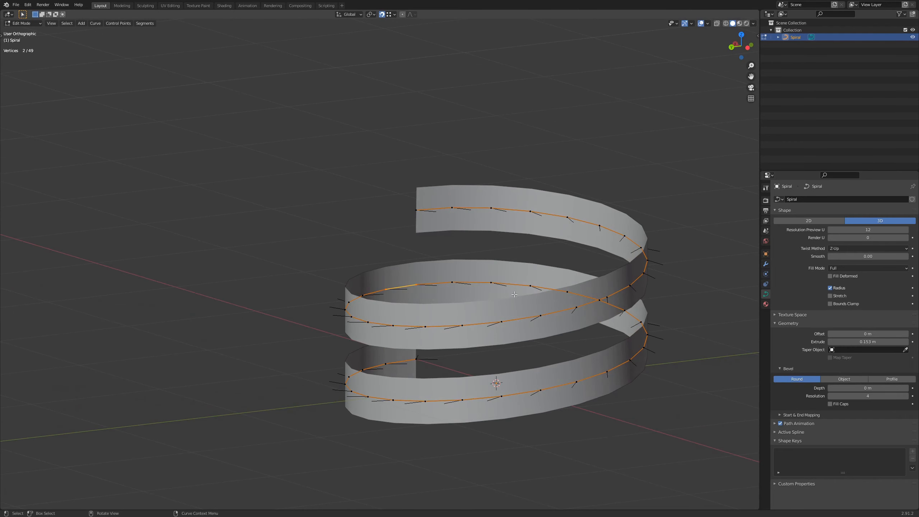
Select all points of the spiral and scale them along Y to about 0.66
key(a)
middle_drag(549, 298, 636, 351)
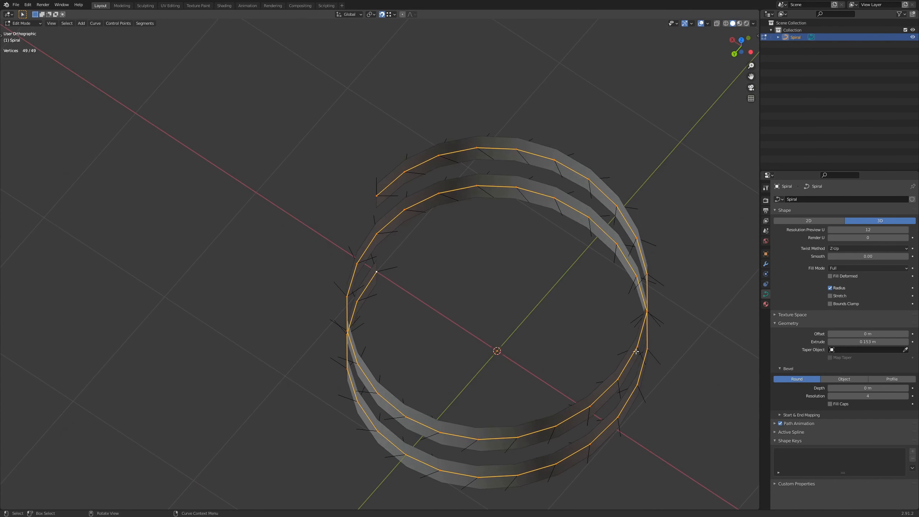
key(s)
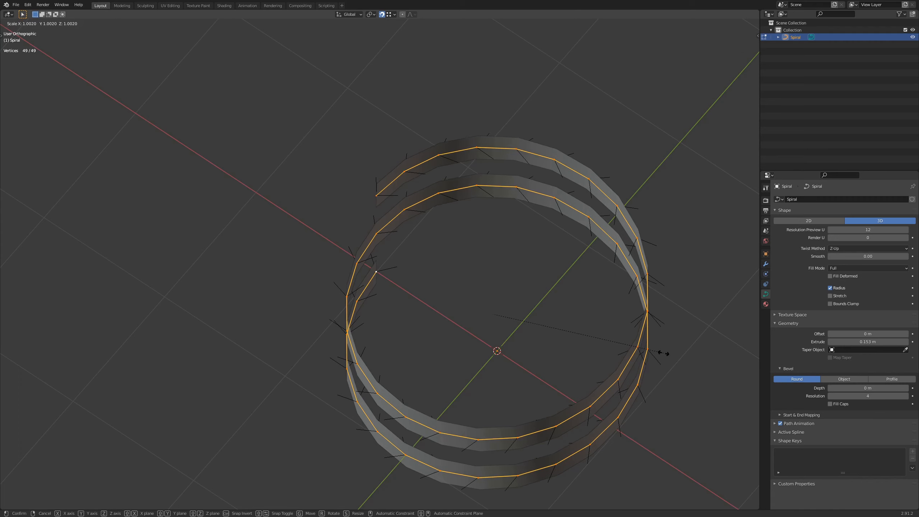
key(y)
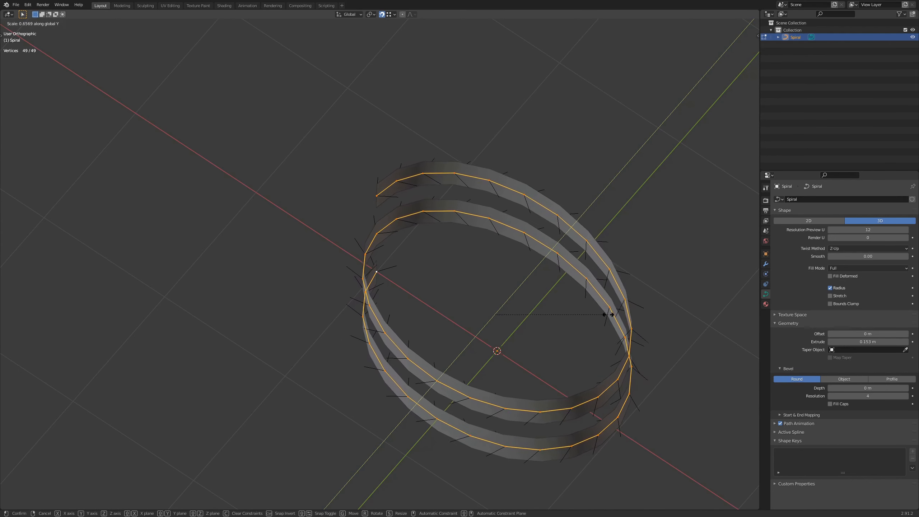
click(613, 314)
Select the two opposite outermost points of the spiral's upper turn and switch to the front view
middle_drag(594, 361, 447, 347)
click(646, 291)
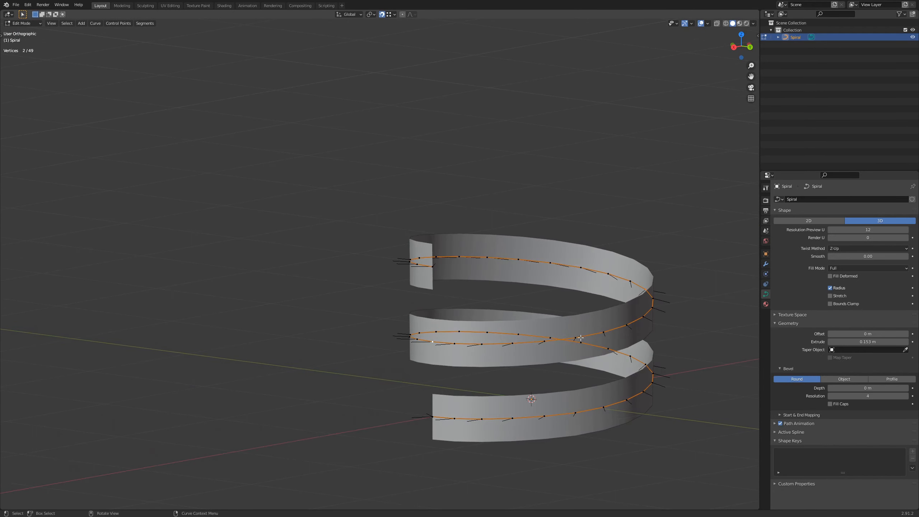
key(KP_1)
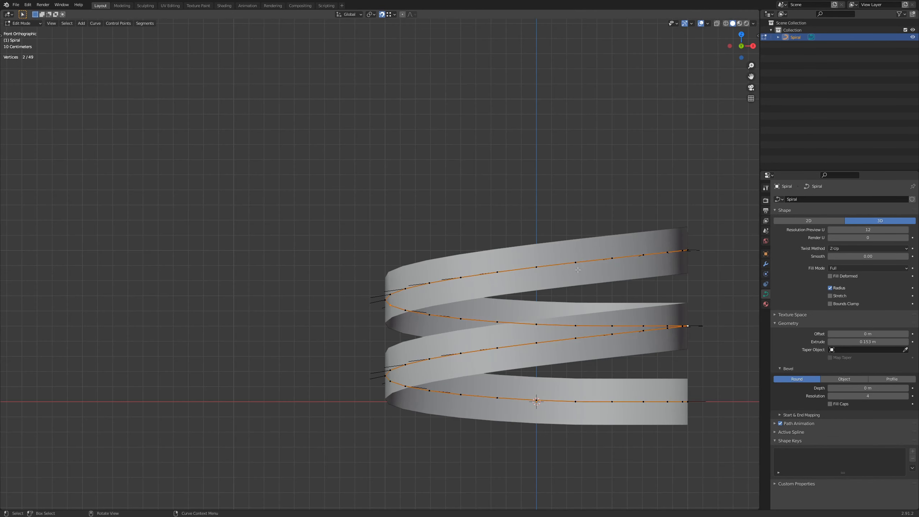
shift+middle_drag(575, 318, 516, 284)
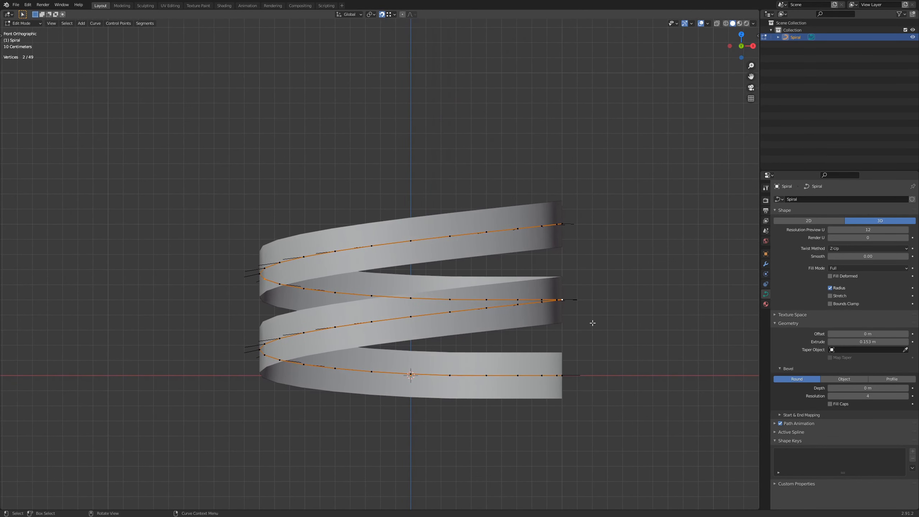
key(s)
key(x)
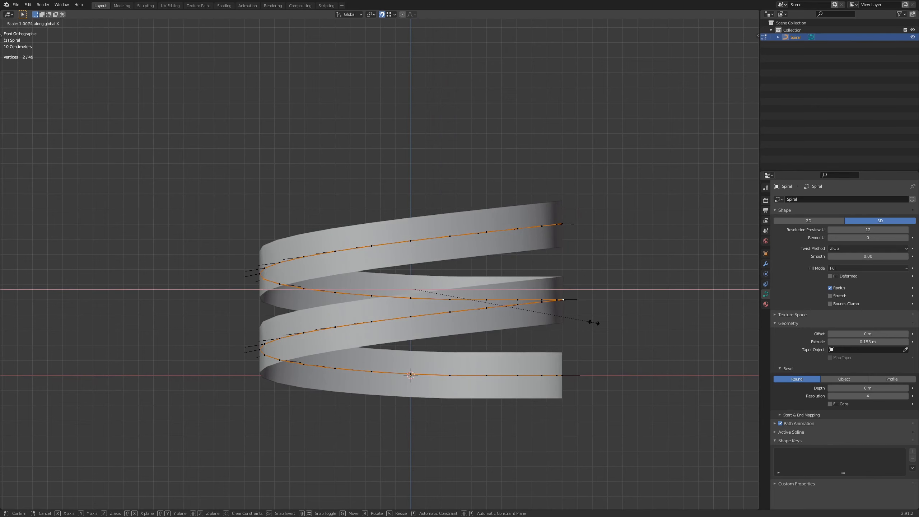
right_click(632, 319)
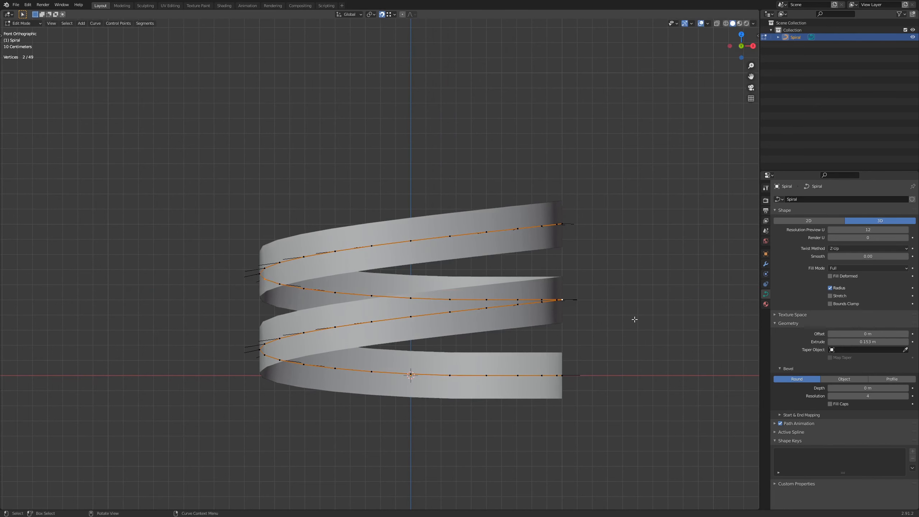
Turn off snapping, enable proportional editing, and widen the two selected points along X with a proportional size of about 2.14
click(382, 14)
click(402, 14)
key(s)
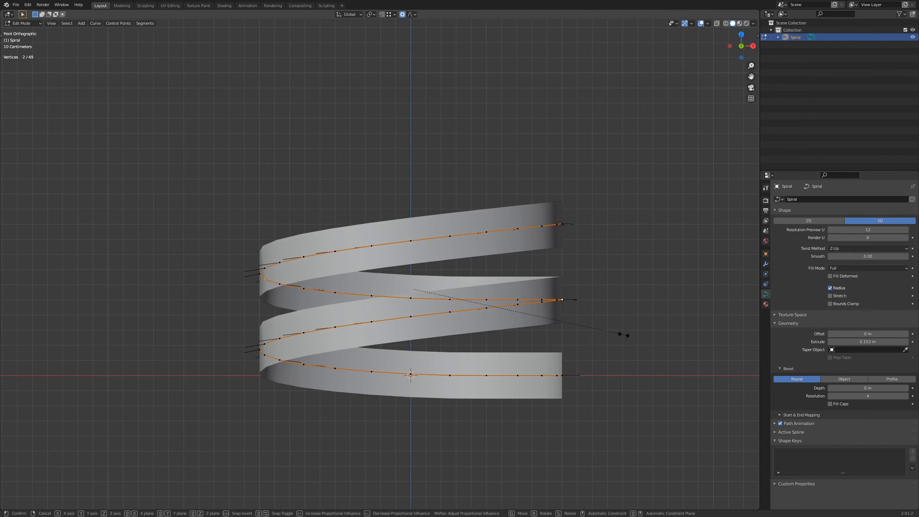
key(x)
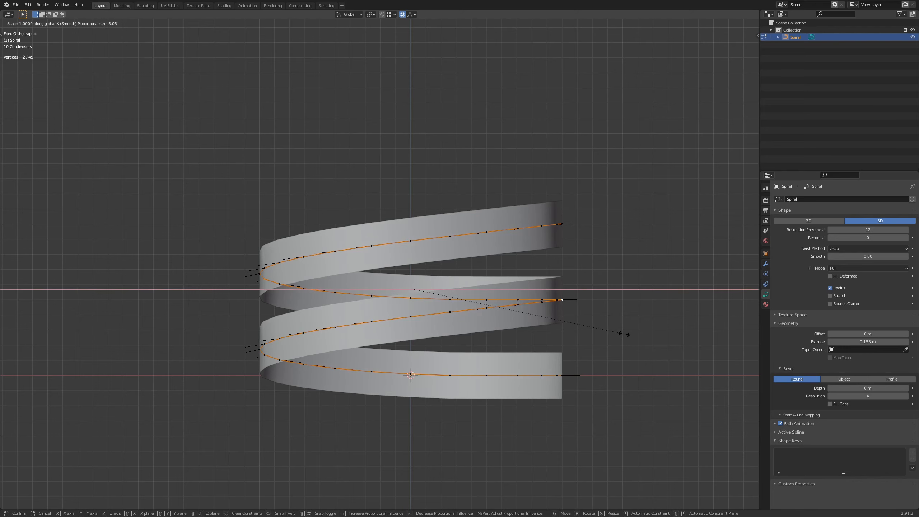
scroll(653, 334, up, 4)
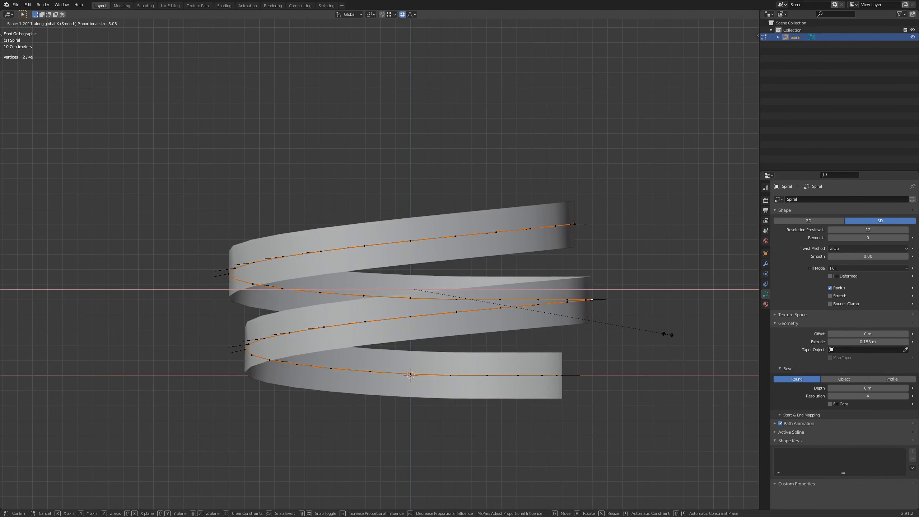
scroll(670, 333, up, 8)
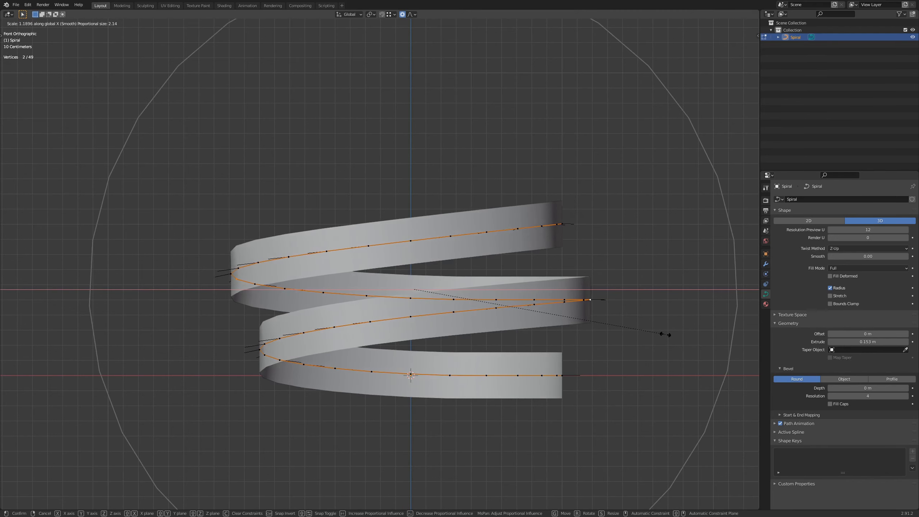
click(690, 332)
mouse_move(667, 273)
middle_down()
mouse_move(683, 349)
mouse_move(617, 296)
mouse_move(554, 288)
mouse_move(609, 308)
mouse_move(611, 329)
mouse_move(654, 304)
mouse_move(661, 277)
middle_up()
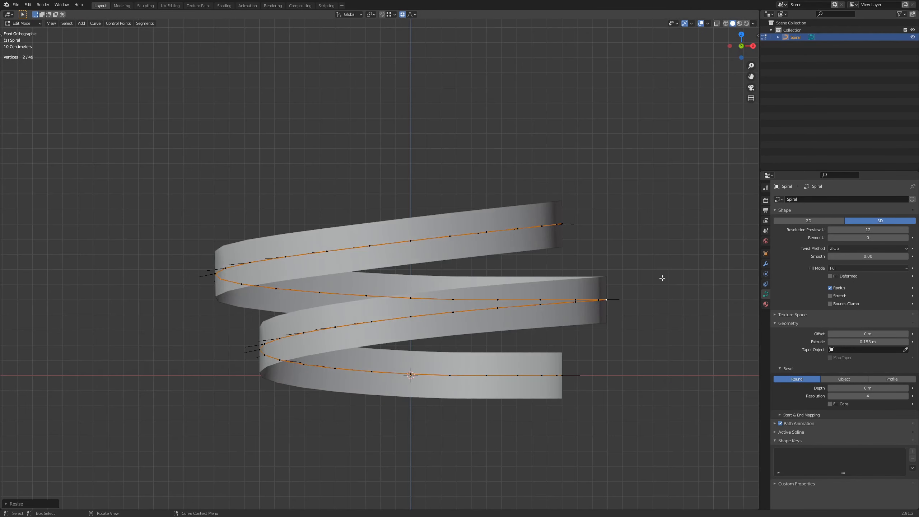
Return to Object Mode, add a camera facing the front of the spiral, and look through it
key(Tab)
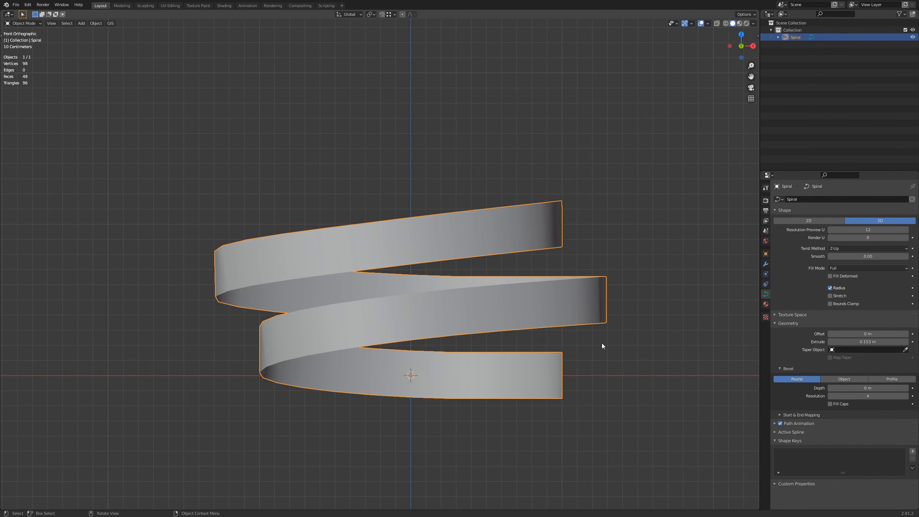
shift+middle_drag(585, 374, 630, 319)
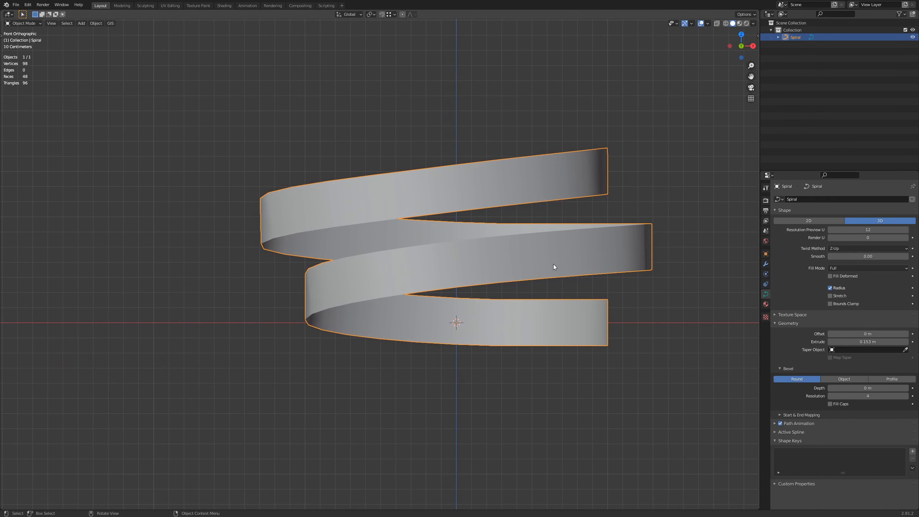
key(shift+a)
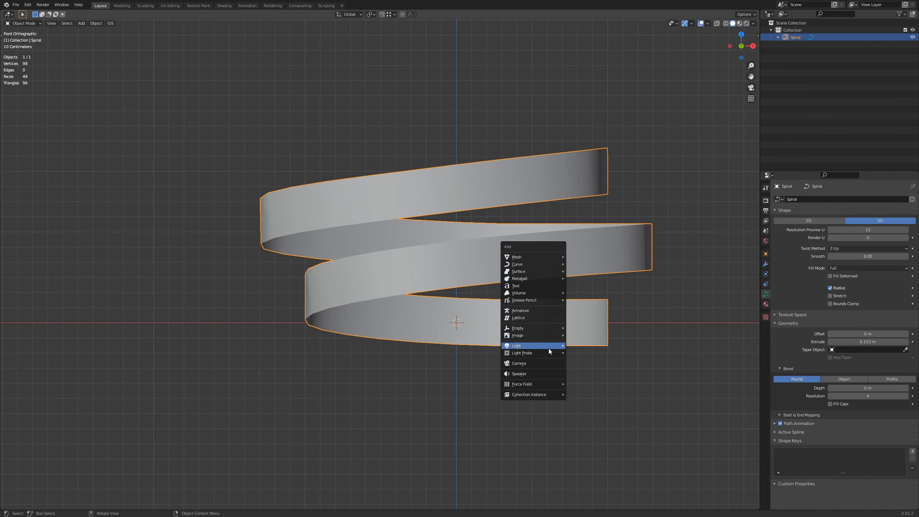
click(543, 363)
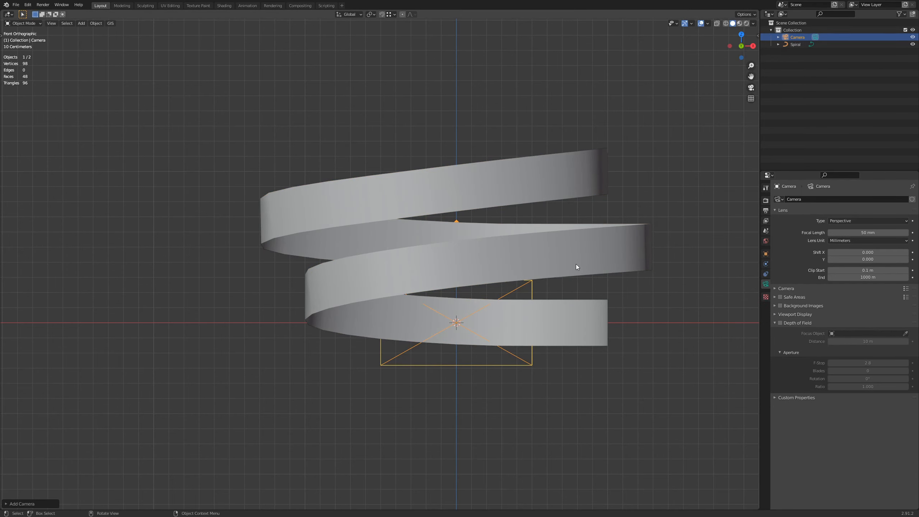
key(KP_0)
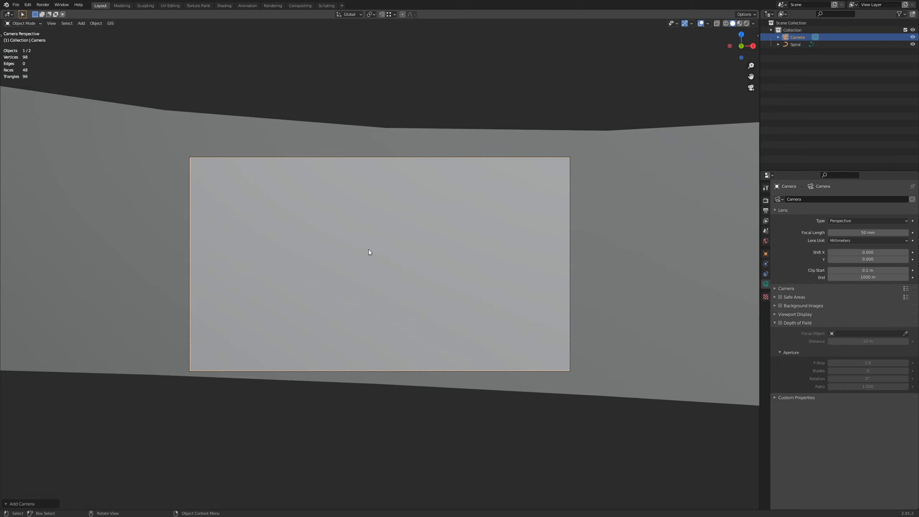
Pull the camera back along its local Z axis and raise it along global Z to frame the spiral
key(g)
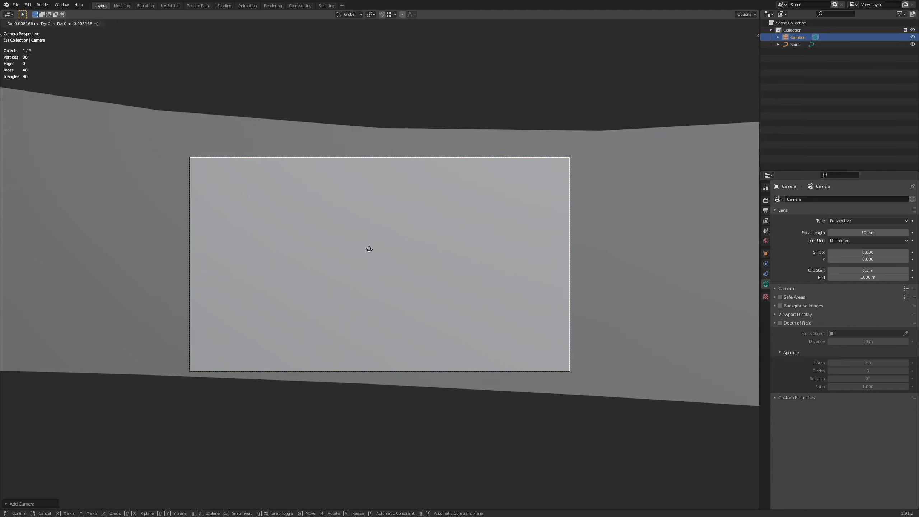
key(z)
key(z)
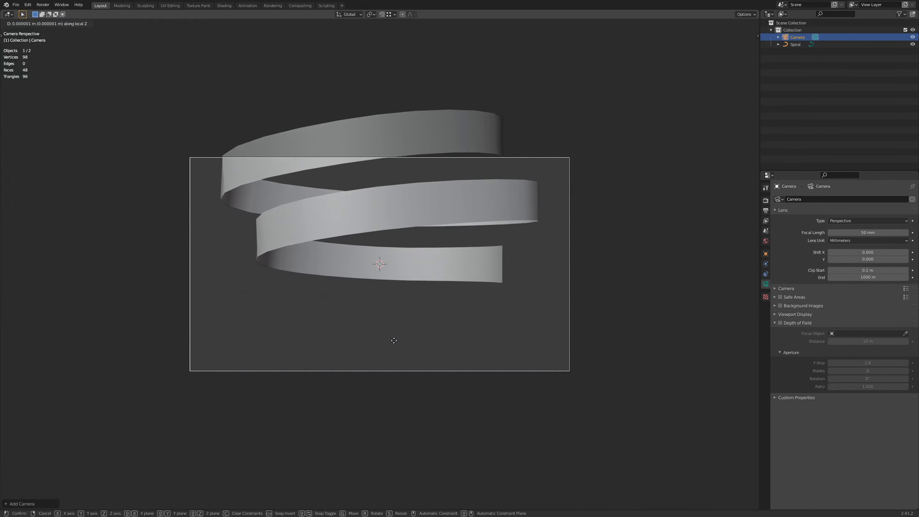
click(393, 341)
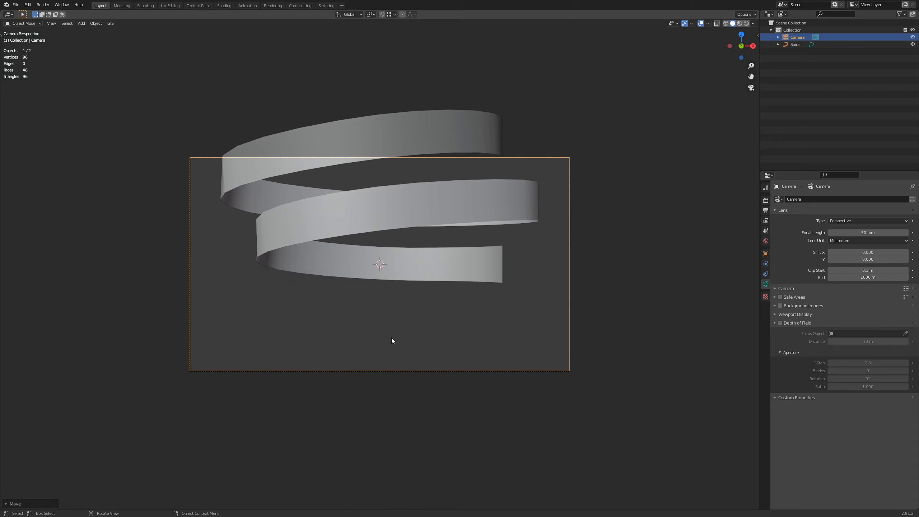
key(g)
key(z)
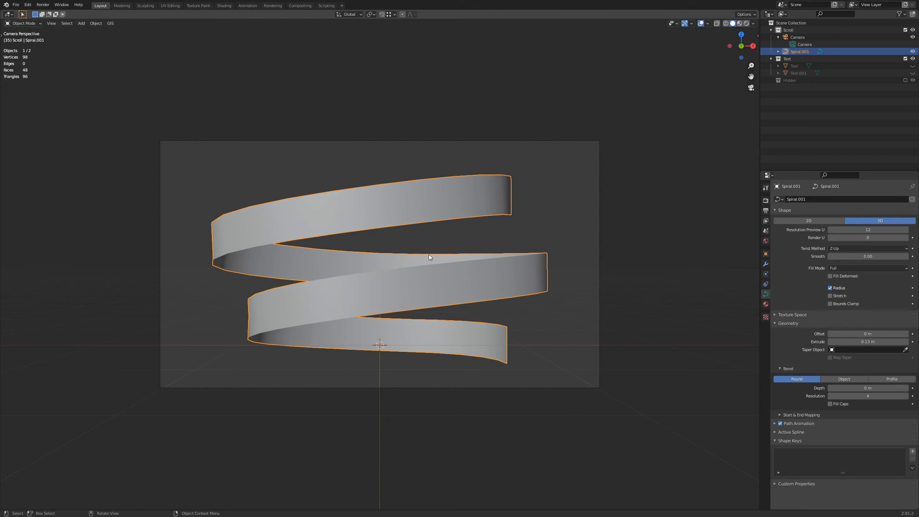
Select the spiral's five outermost side points in Edit Mode and fatten them by about 1.659 with a proportional size of about 1.1
key(Tab)
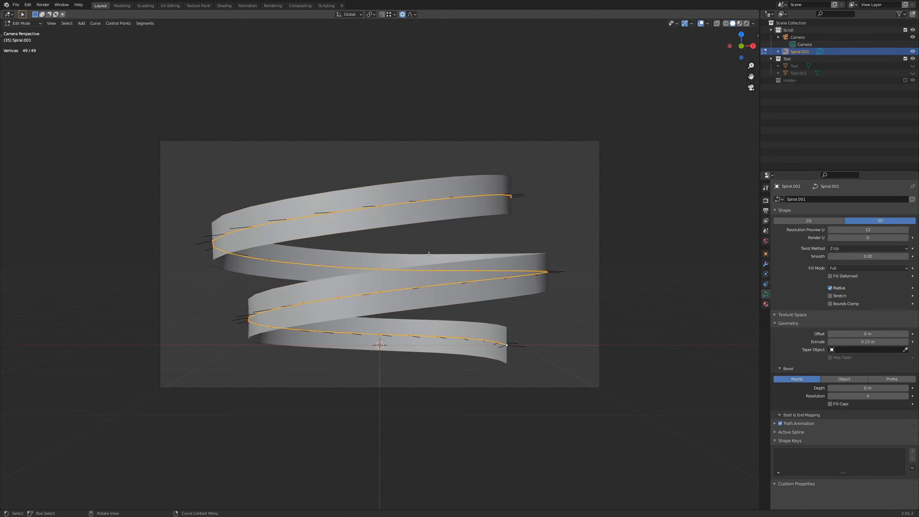
click(214, 238)
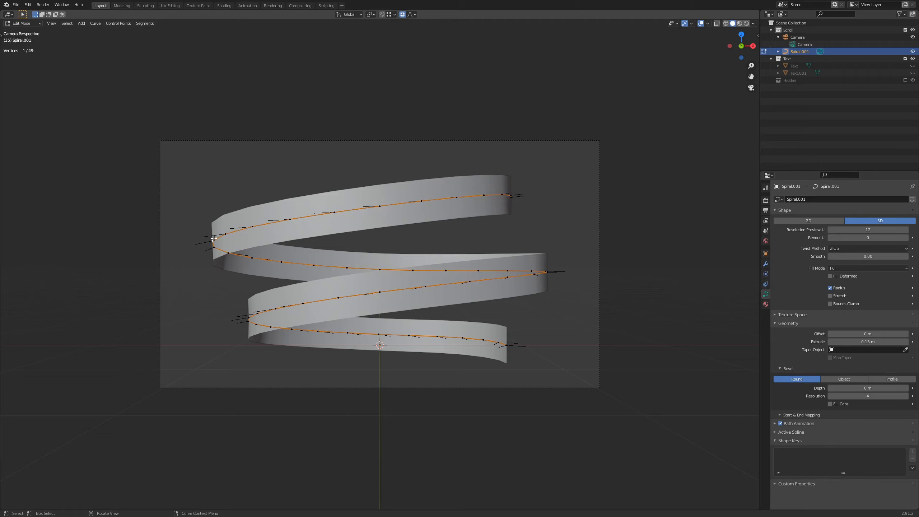
shift+click(517, 200)
shift+click(508, 346)
key(alt+s)
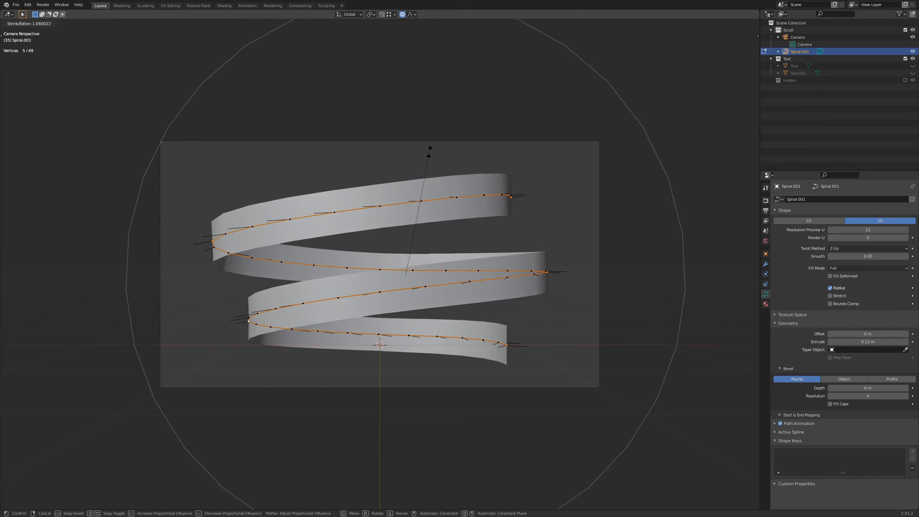
scroll(467, 96, down, 2)
scroll(467, 97, up, 3)
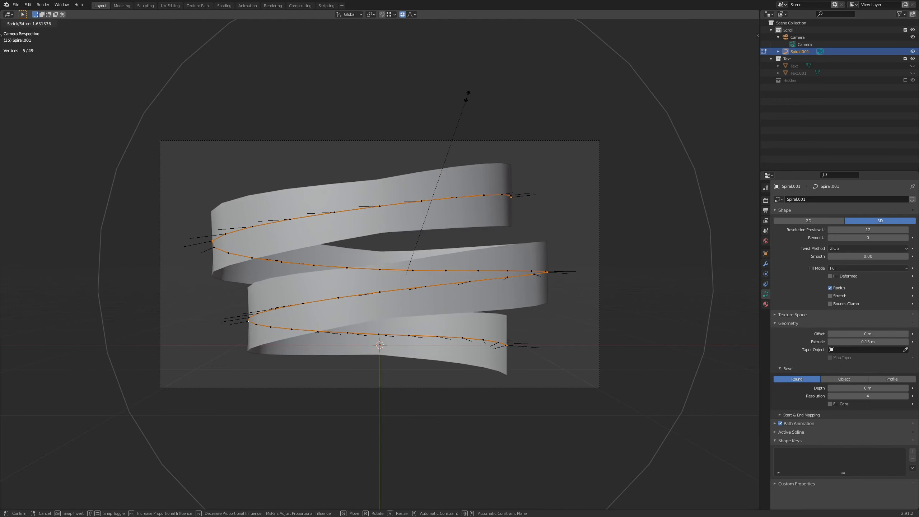
scroll(467, 97, up, 1)
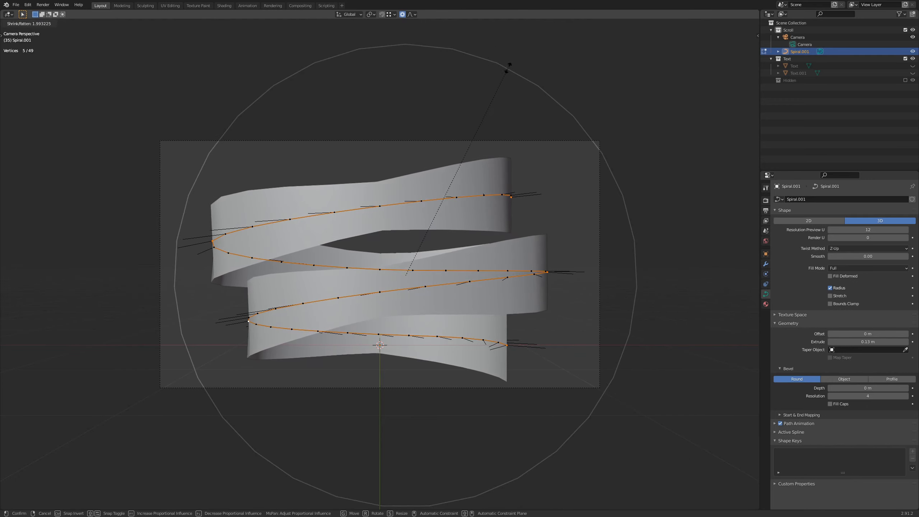
scroll(496, 110, down, 2)
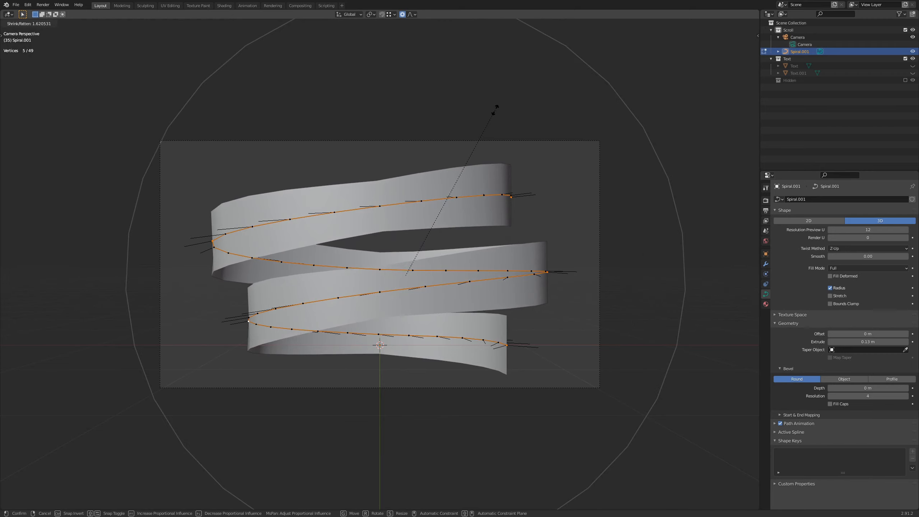
scroll(495, 110, up, 3)
scroll(495, 110, up, 3)
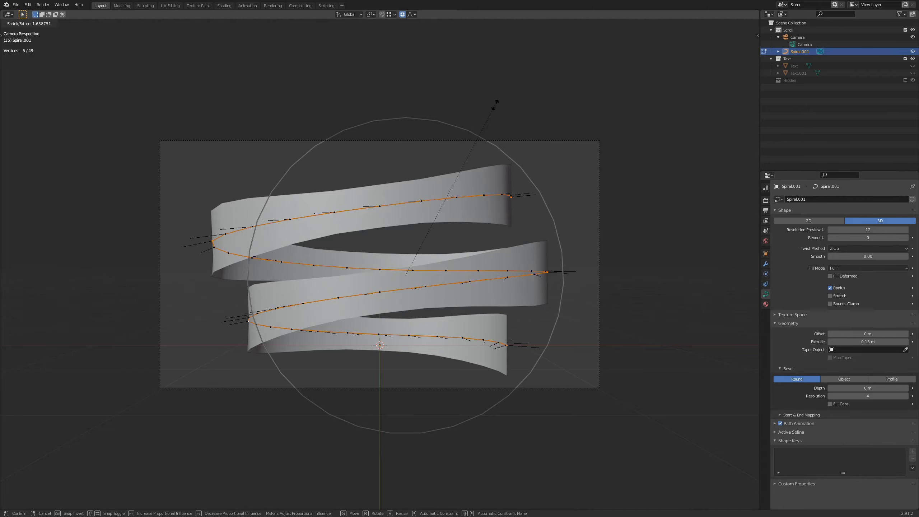
click(495, 105)
mouse_move(417, 158)
middle_down()
mouse_move(533, 207)
mouse_move(660, 164)
mouse_move(468, 160)
mouse_move(431, 164)
mouse_move(419, 185)
mouse_move(422, 163)
middle_up()
key(KP_0)
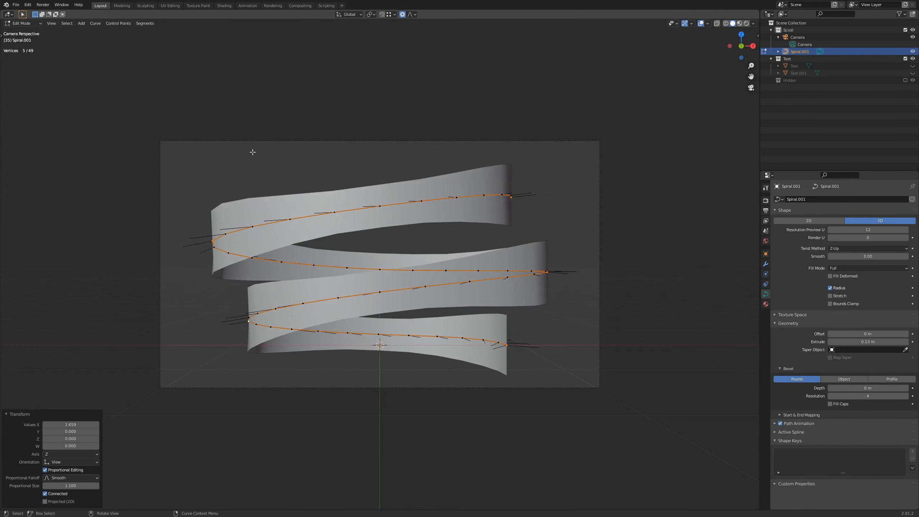
key(Tab)
Add a mesh circle with 12 vertices at the origin in the top view
middle_drag(528, 169, 544, 244)
key(KP_7)
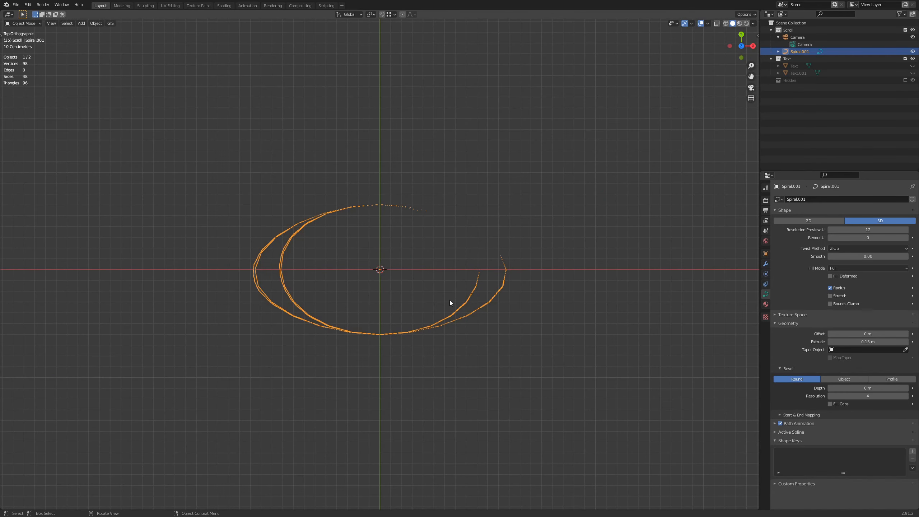
scroll(420, 291, up, 4)
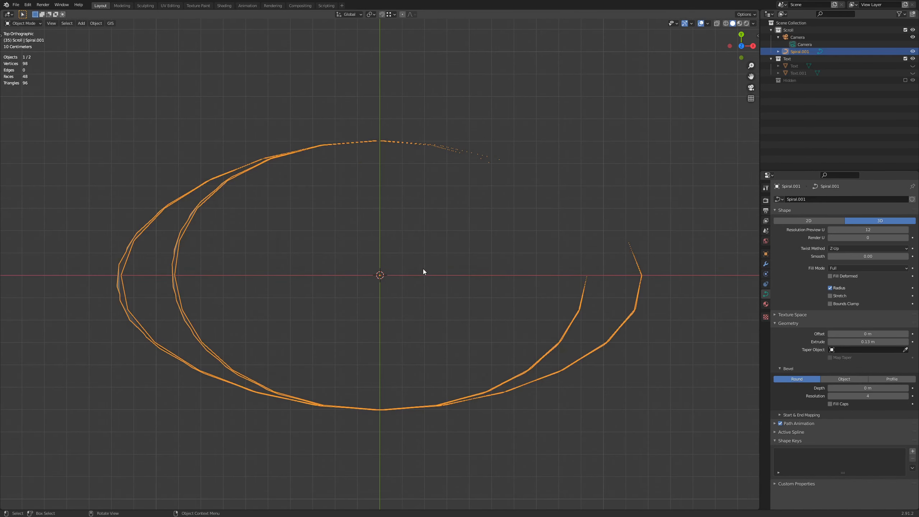
key(shift+a)
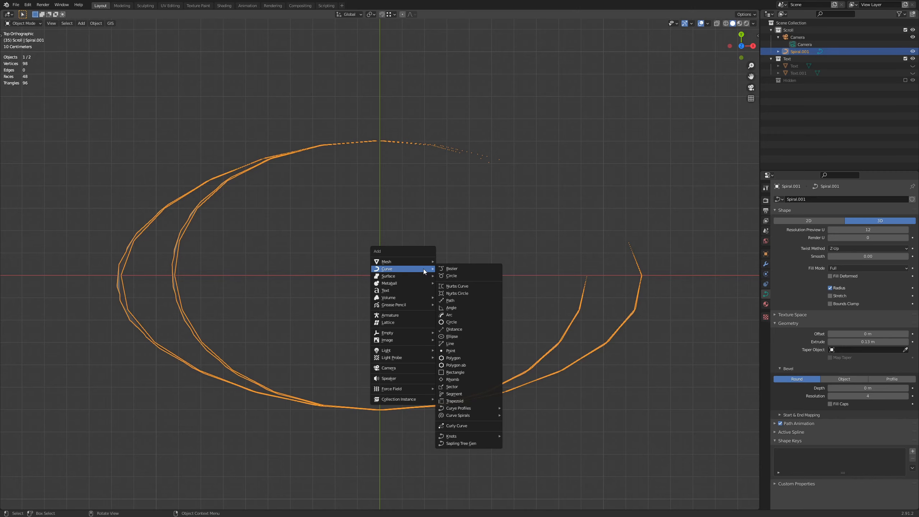
mouse_move(425, 262)
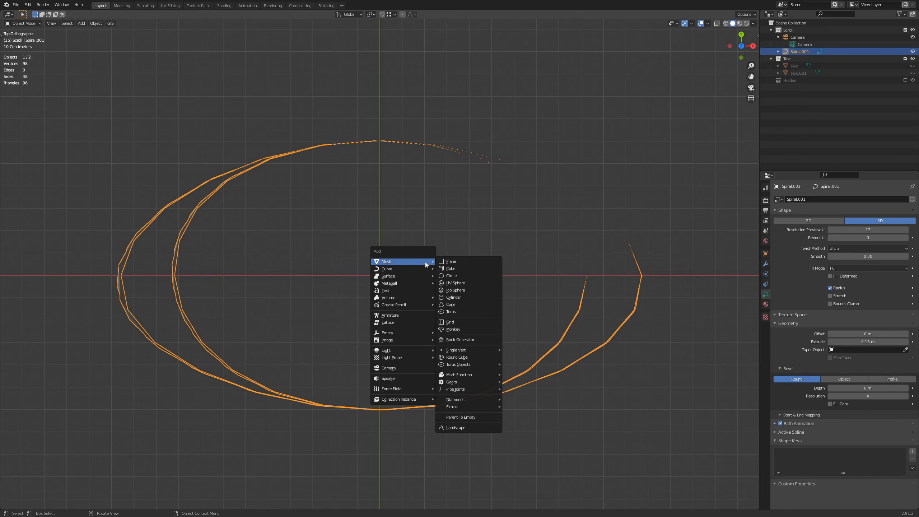
click(464, 274)
click(70, 426)
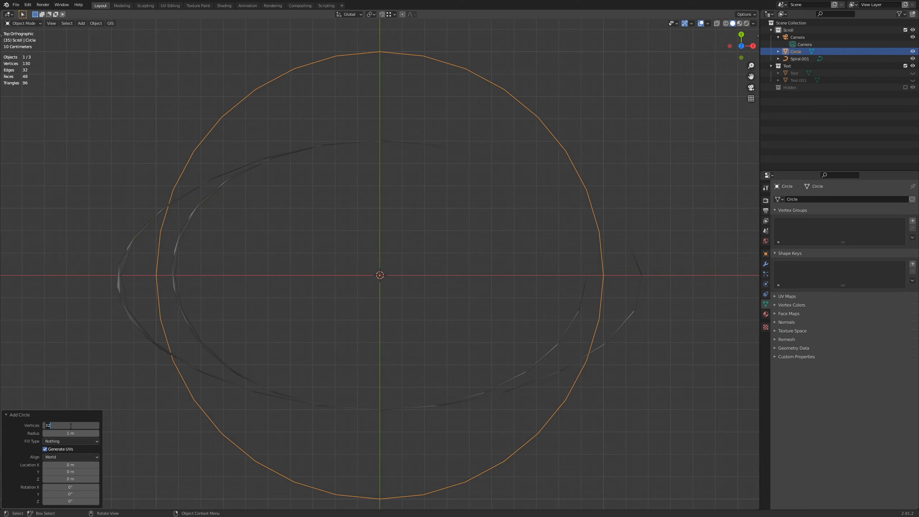
text(12)
key(Return)
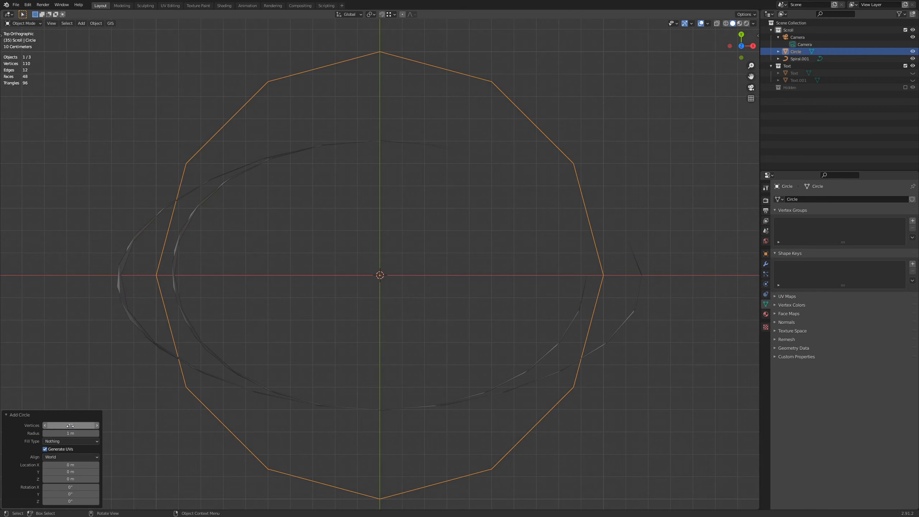
Scale the circle down to about 0.114 and apply its rotation and scale
key(s)
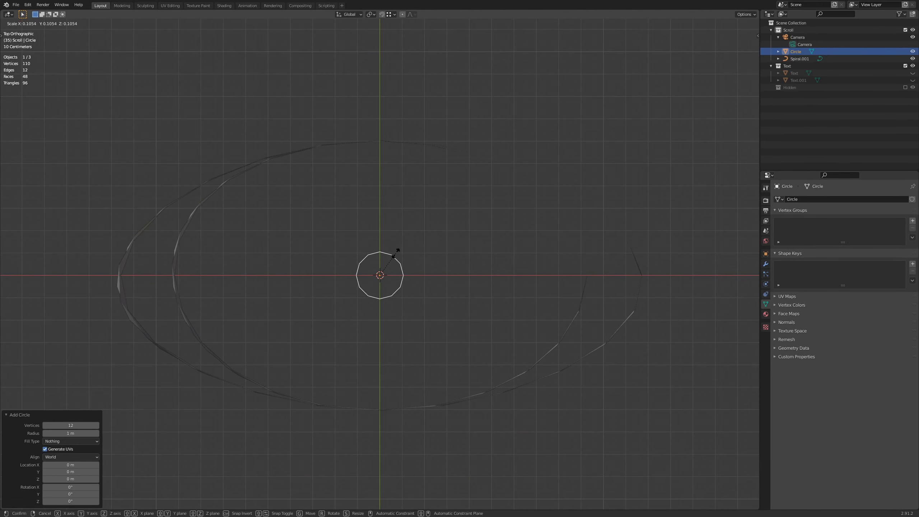
click(396, 251)
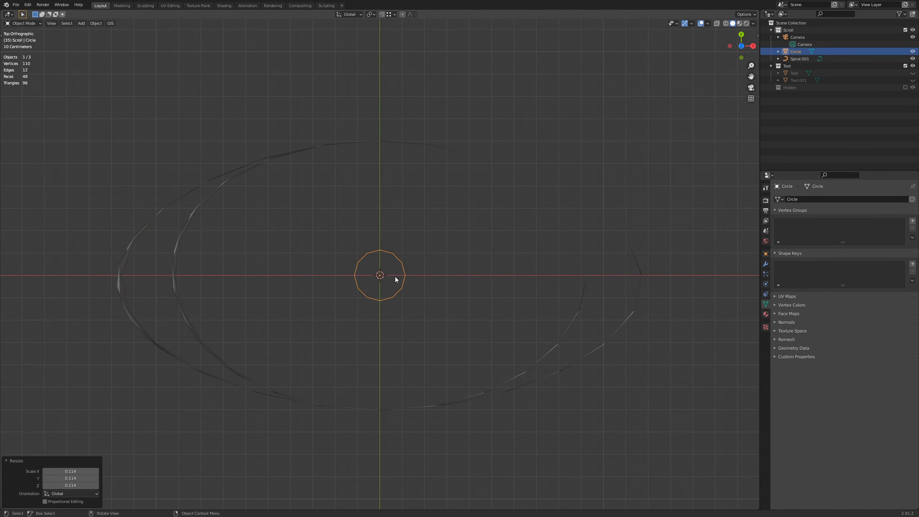
mouse_move(395, 276)
middle_down()
mouse_move(411, 294)
mouse_move(400, 251)
mouse_move(391, 261)
middle_up()
middle_drag(506, 213, 395, 290)
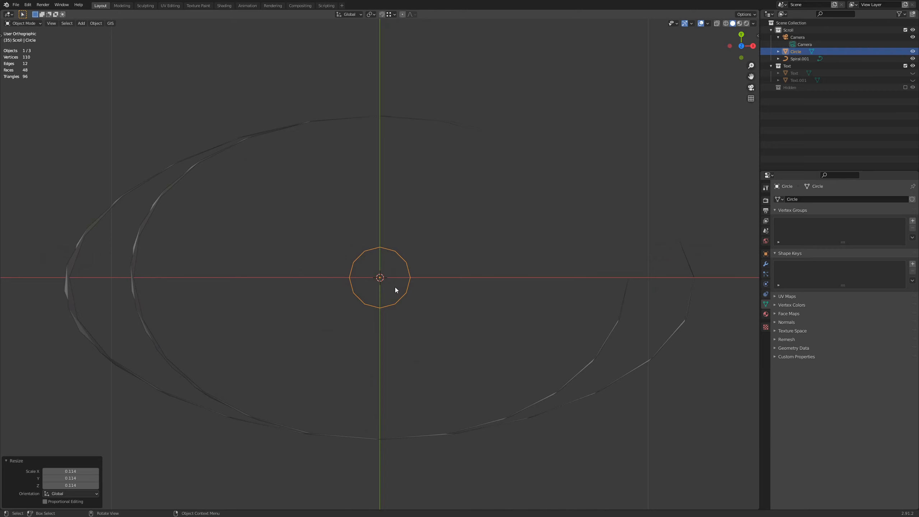
key(KP_7)
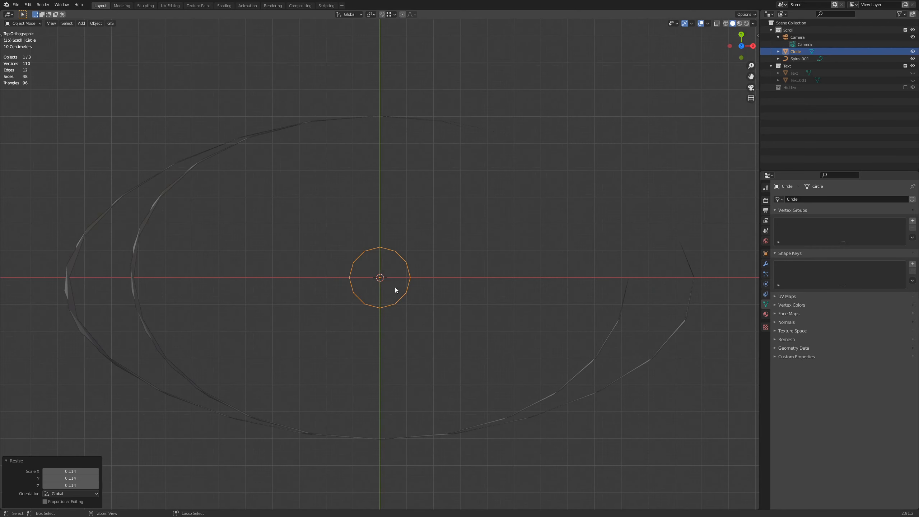
key(ctrl+a)
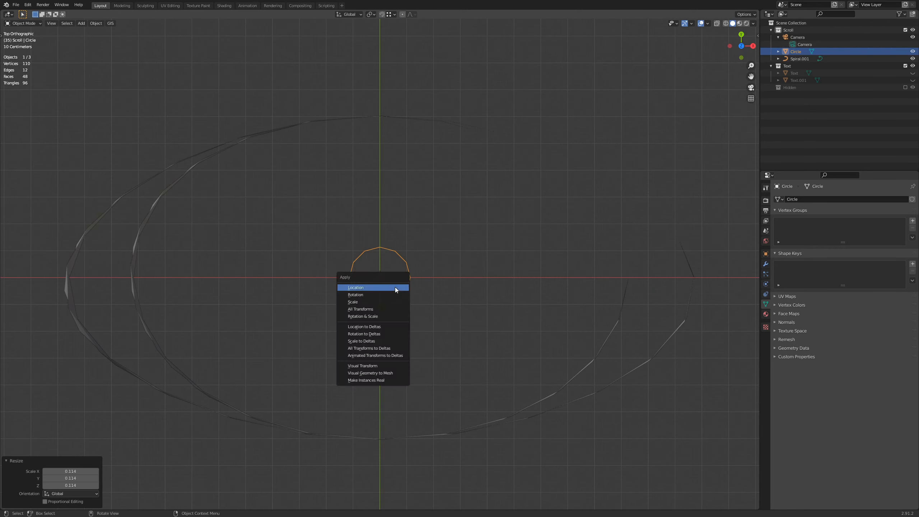
click(381, 317)
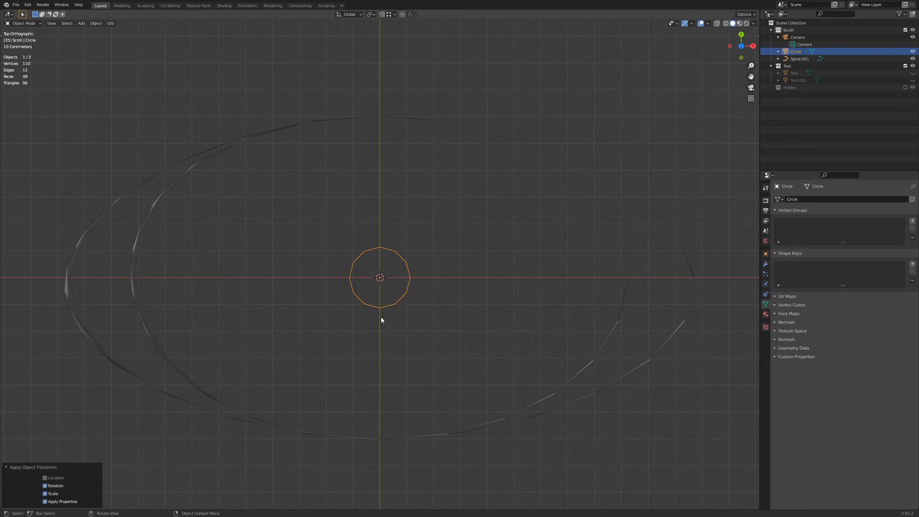
Delete the five circle vertices on the negative X side, leaving a half circle
key(Tab)
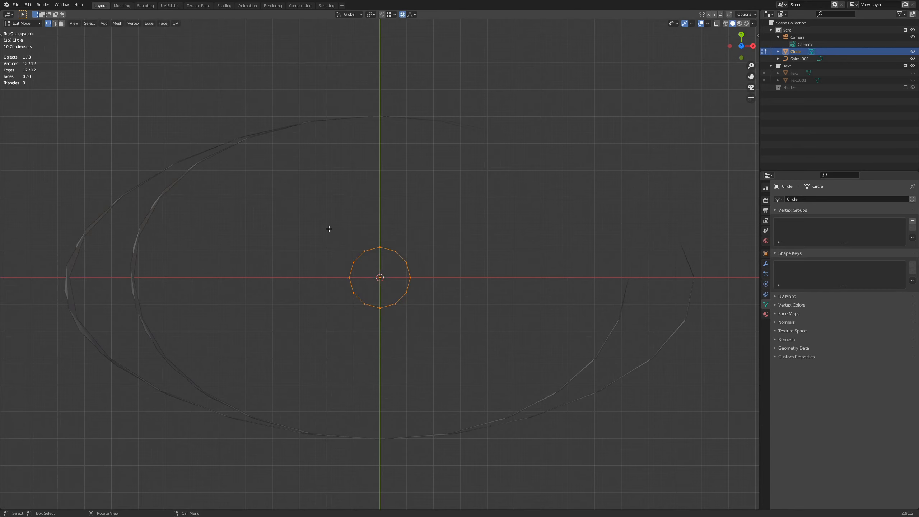
drag(329, 228, 372, 349)
key(x)
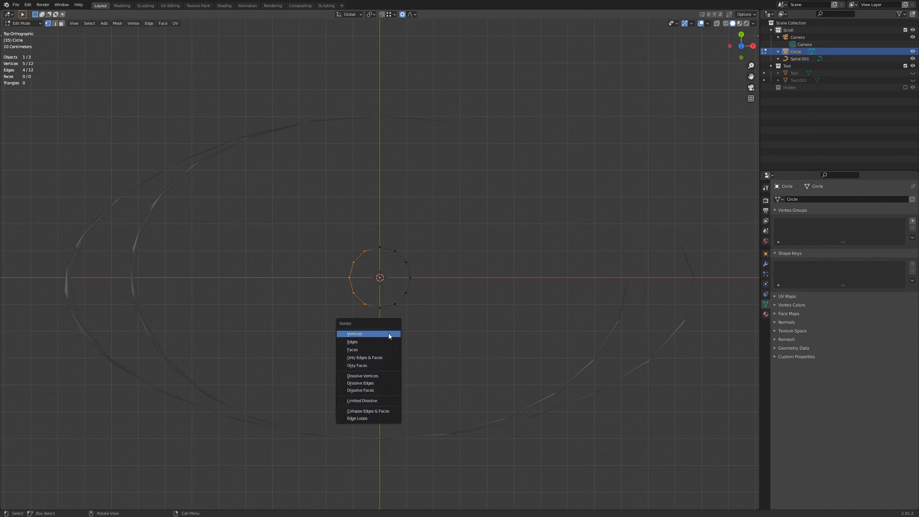
click(389, 334)
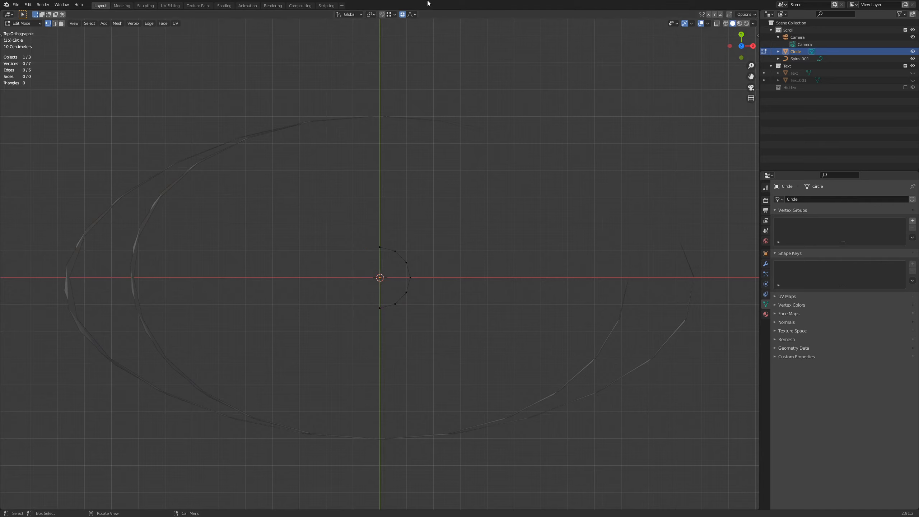
Set the pivot point to the 3D cursor and flatten the whole half circle along X to about 0.21
click(371, 14)
click(385, 31)
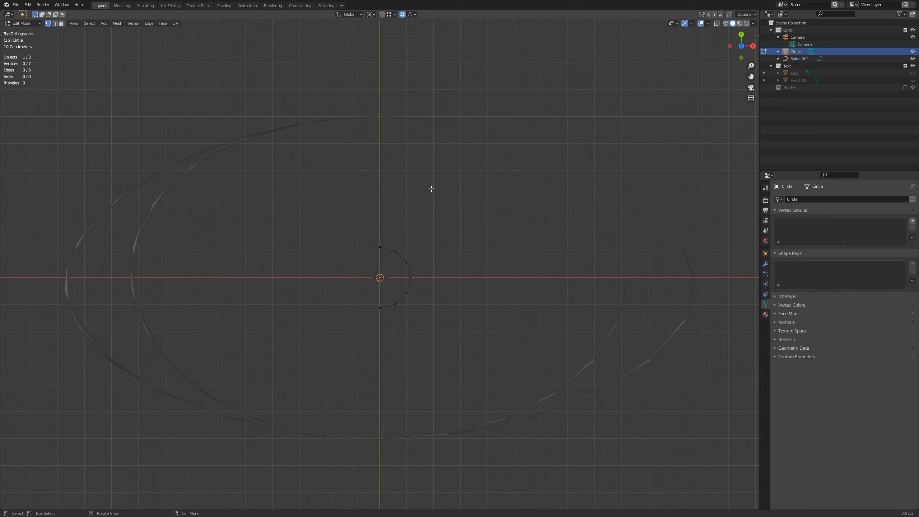
drag(354, 224, 422, 325)
key(s)
key(x)
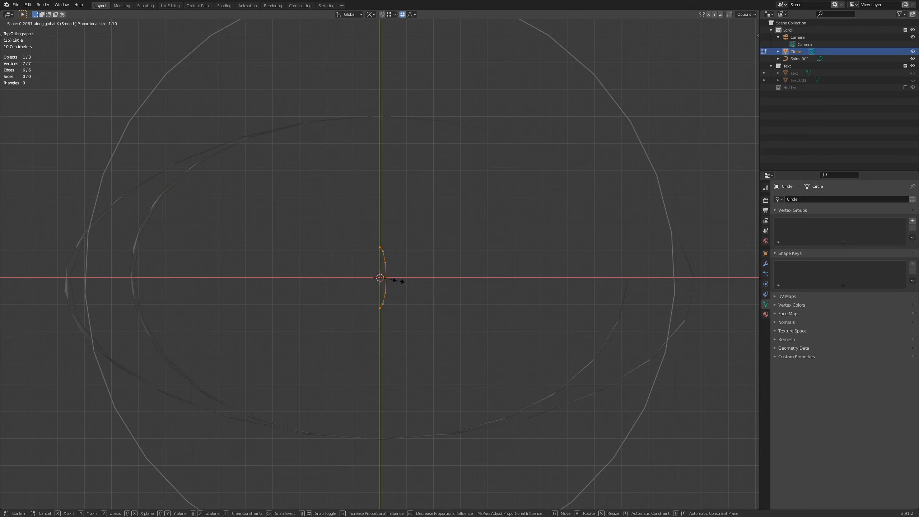
click(398, 281)
key(Tab)
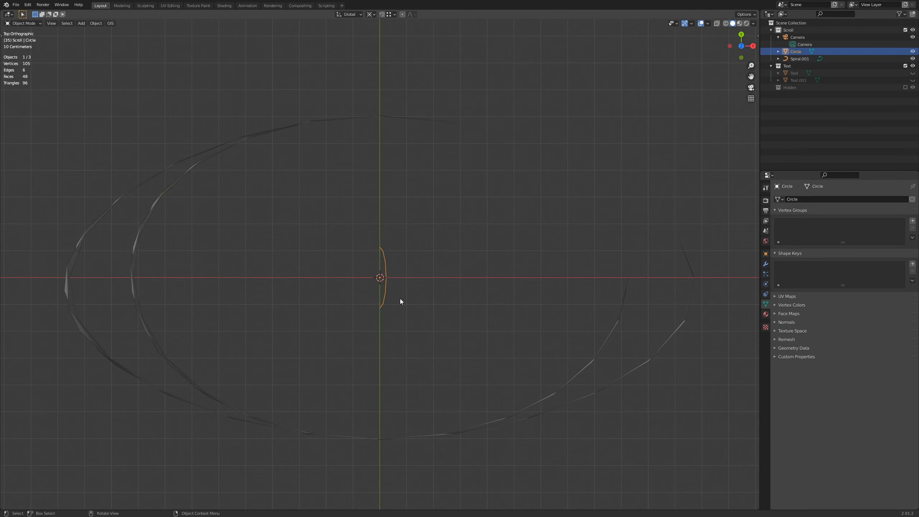
Convert the flattened half-circle mesh to a curve in Object Mode
middle_drag(400, 301, 419, 344)
key(Tab)
scroll(427, 326, down, 3)
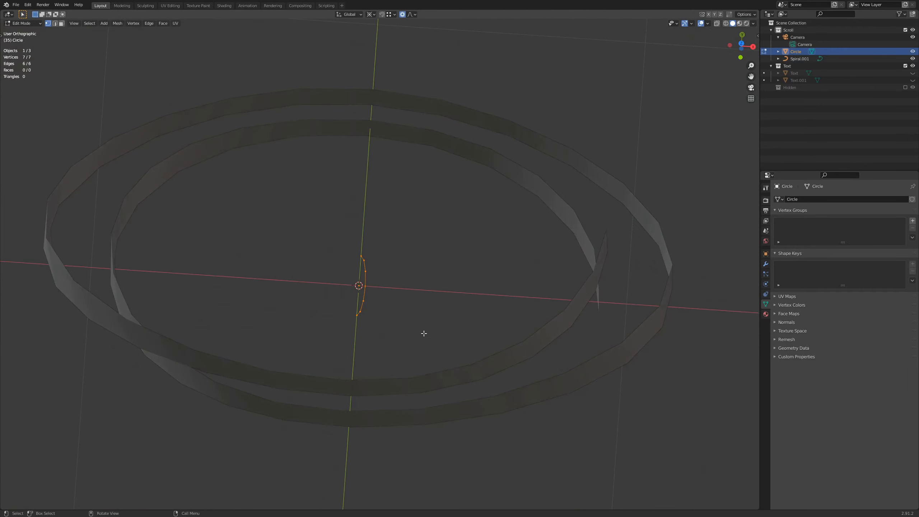
key(Tab)
middle_drag(393, 266, 398, 284)
key(F3)
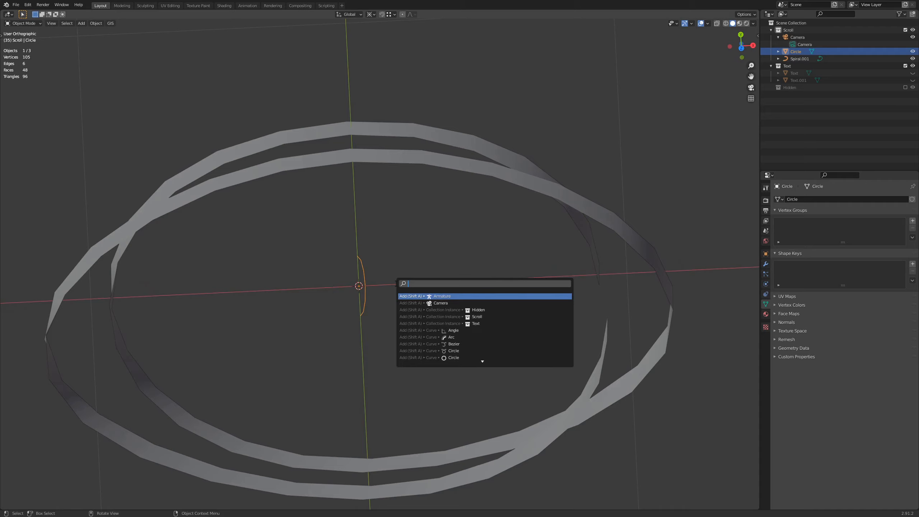
text(convert)
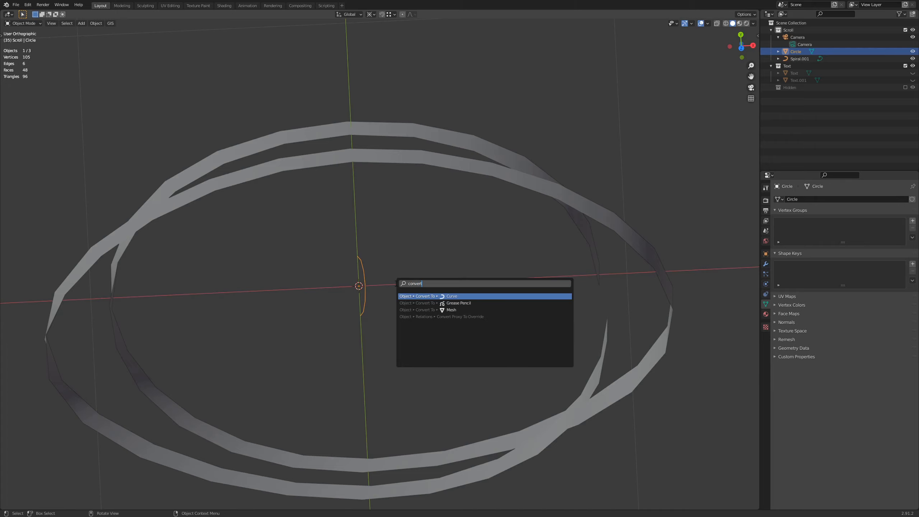
key(Return)
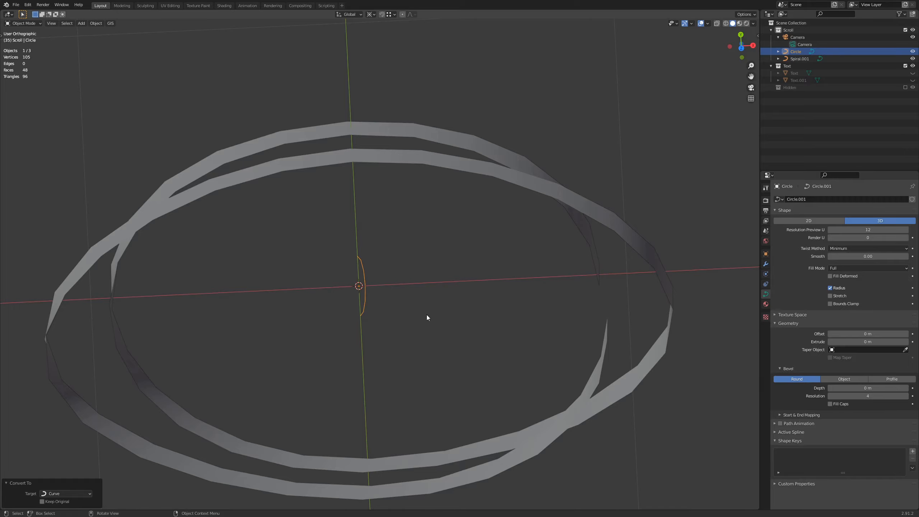
Return to the camera view and bevel the spiral with the Circle curve as its bevel object
middle_drag(427, 314, 403, 234)
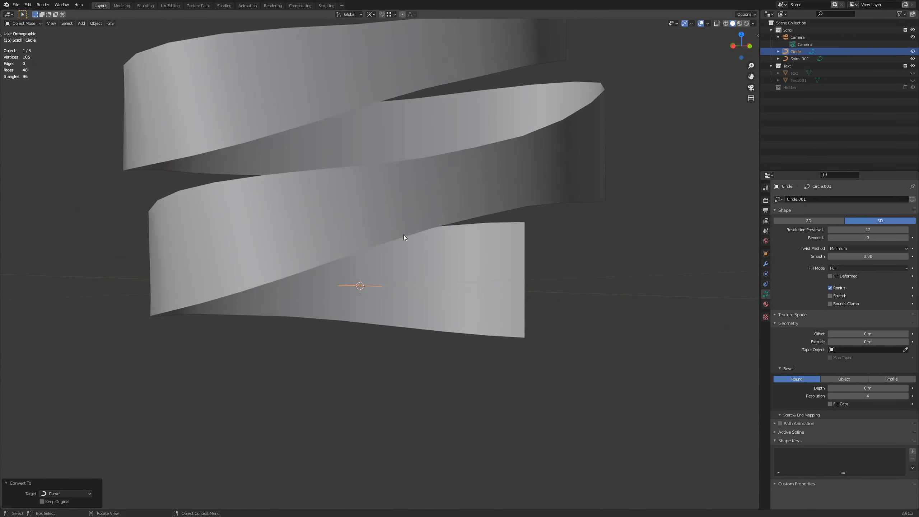
key(KP_0)
click(469, 292)
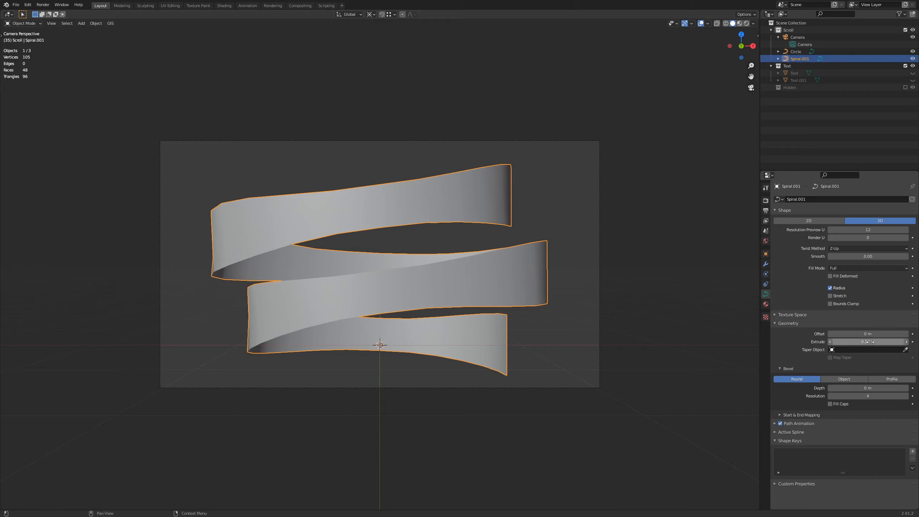
click(856, 380)
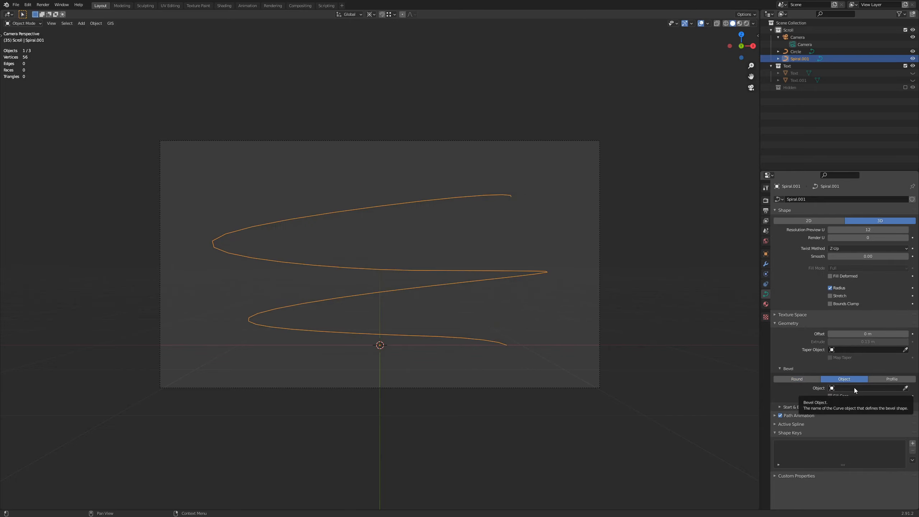
click(855, 388)
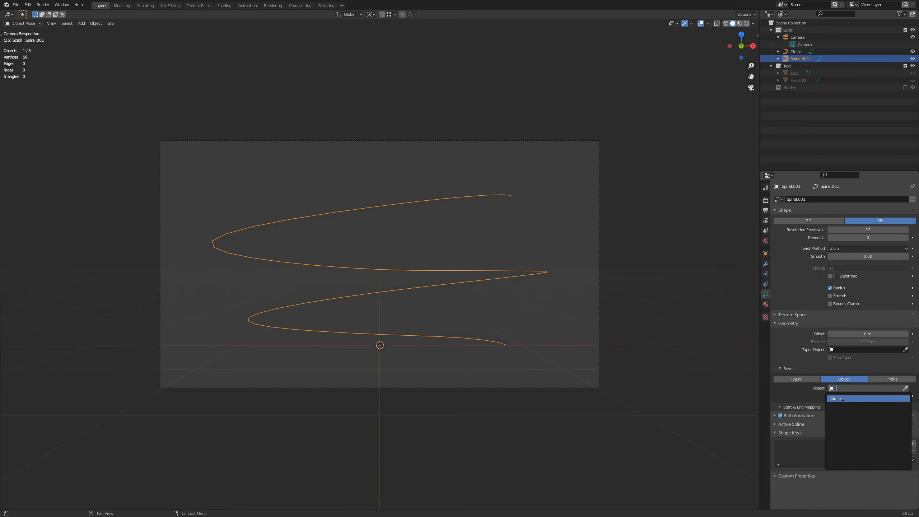
click(843, 398)
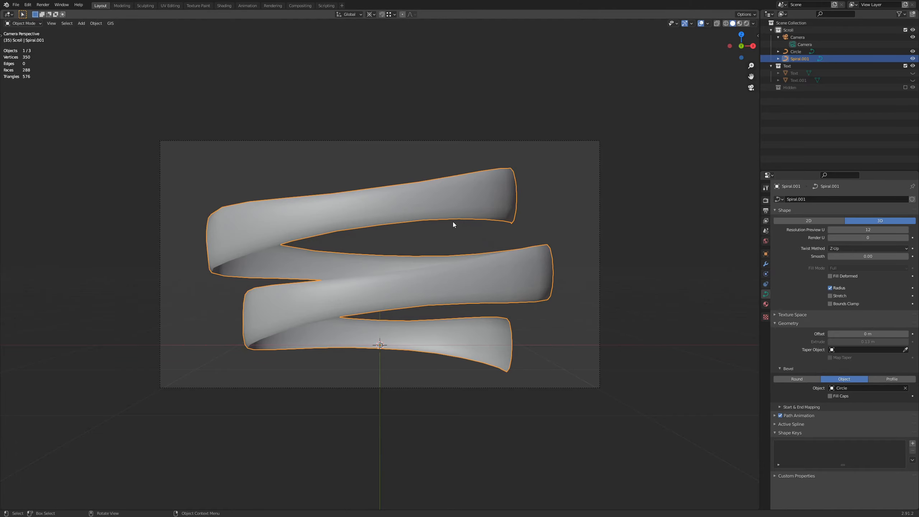
Rotate all points of the Circle bevel profile 180° in the top view, and return to the camera view
middle_drag(452, 221, 466, 295)
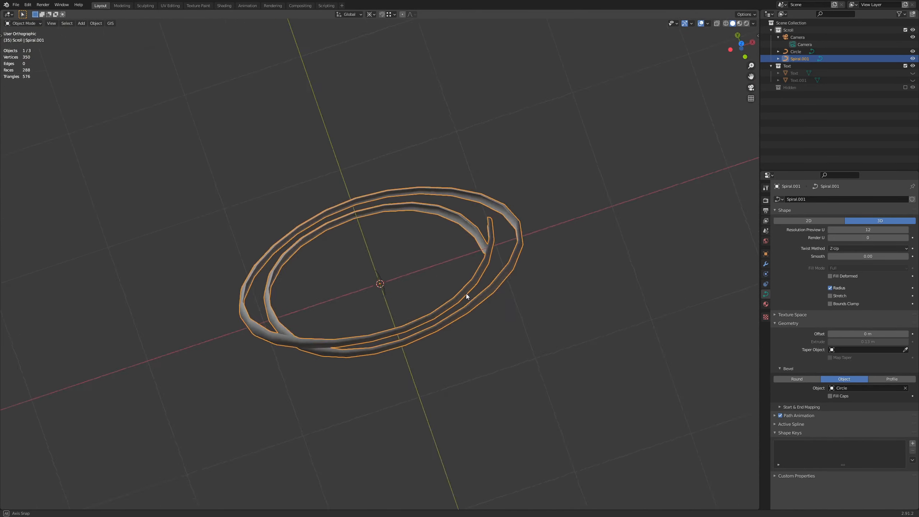
click(383, 281)
key(KP_7)
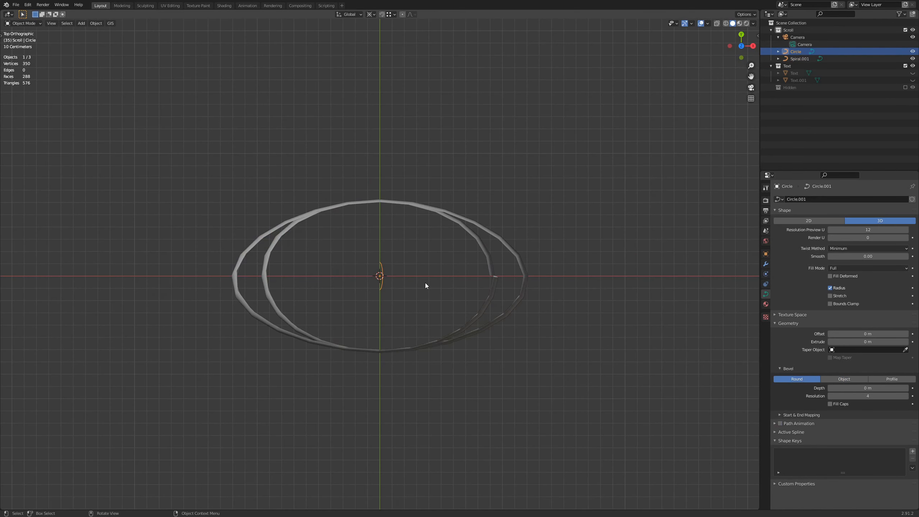
scroll(425, 286, up, 8)
key(Tab)
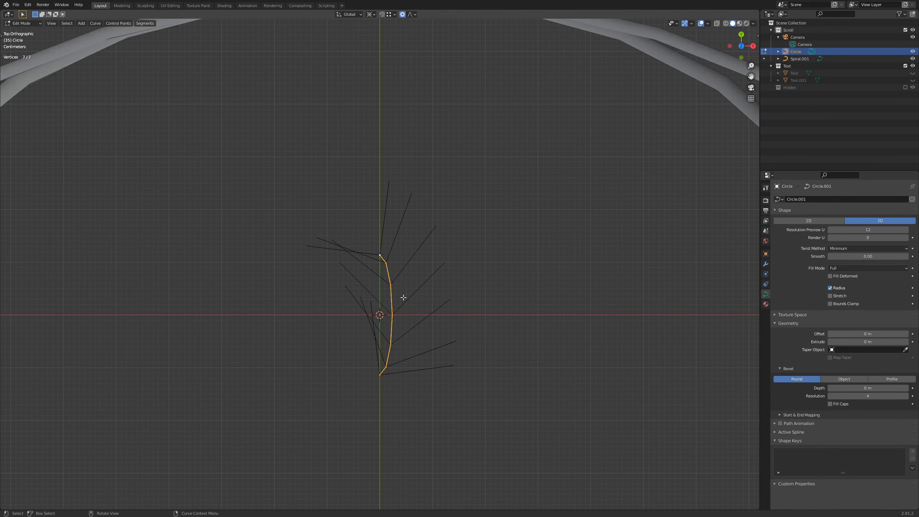
drag(337, 214, 434, 438)
text(r180)
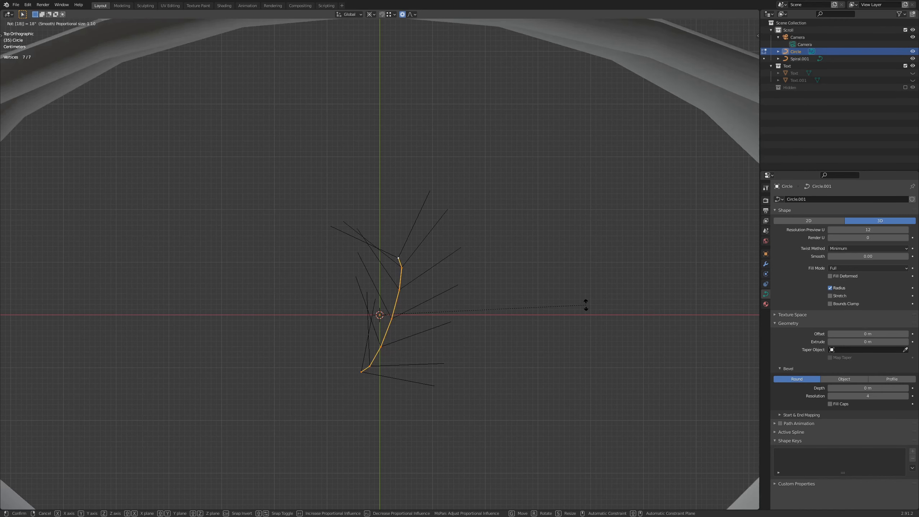
key(Return)
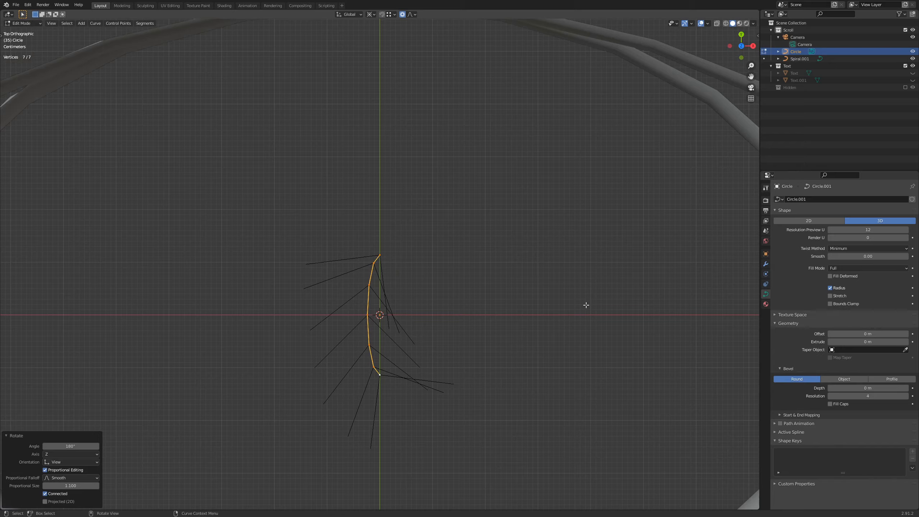
key(Tab)
key(KP_0)
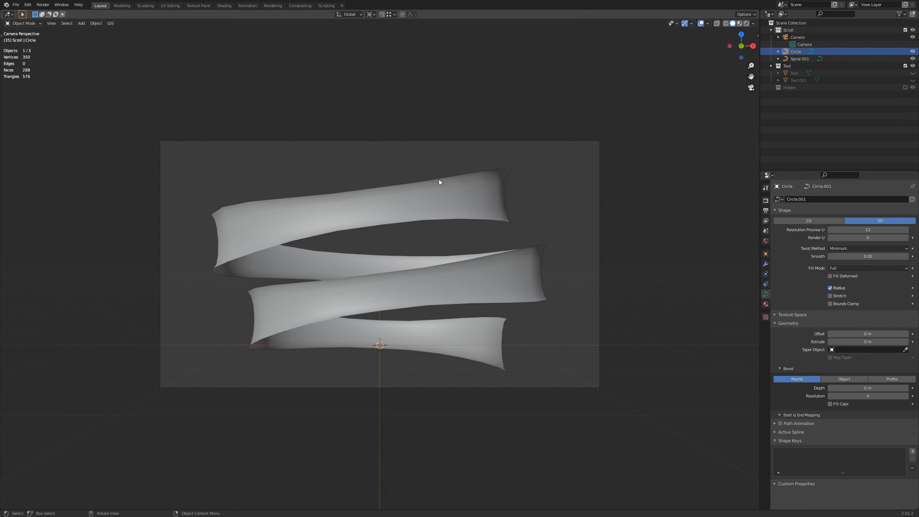
Select the five control points at the spiral's ends and side bends, and fatten their radius by about 1.028
click(435, 207)
key(Tab)
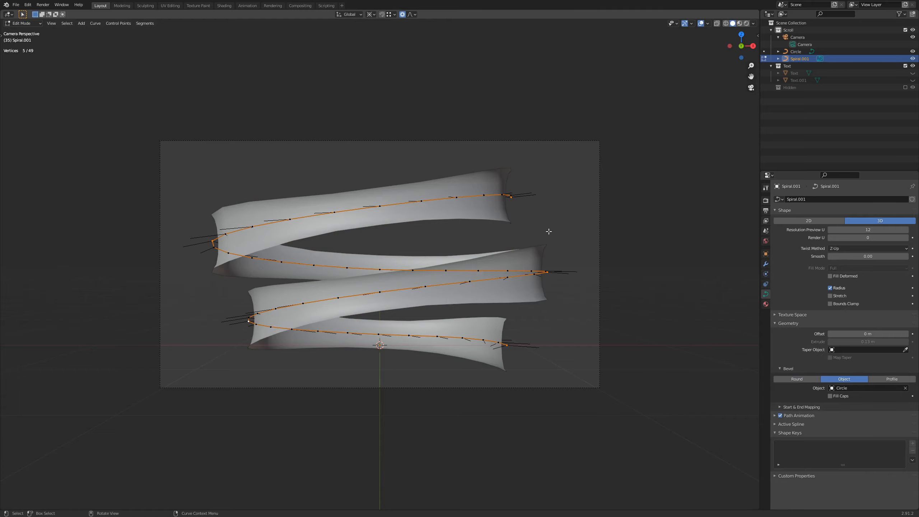
mouse_move(462, 215)
middle_down()
mouse_move(517, 217)
mouse_move(481, 210)
middle_up()
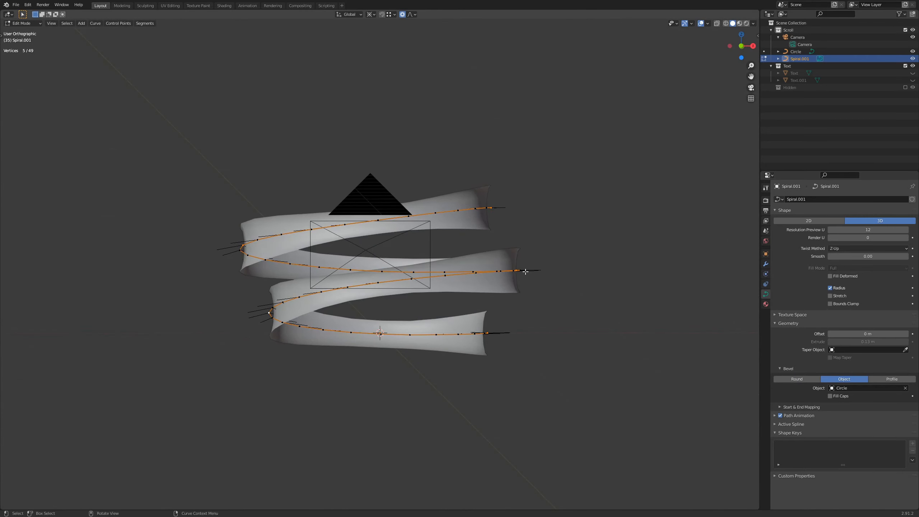
middle_drag(526, 271, 527, 333)
click(481, 342)
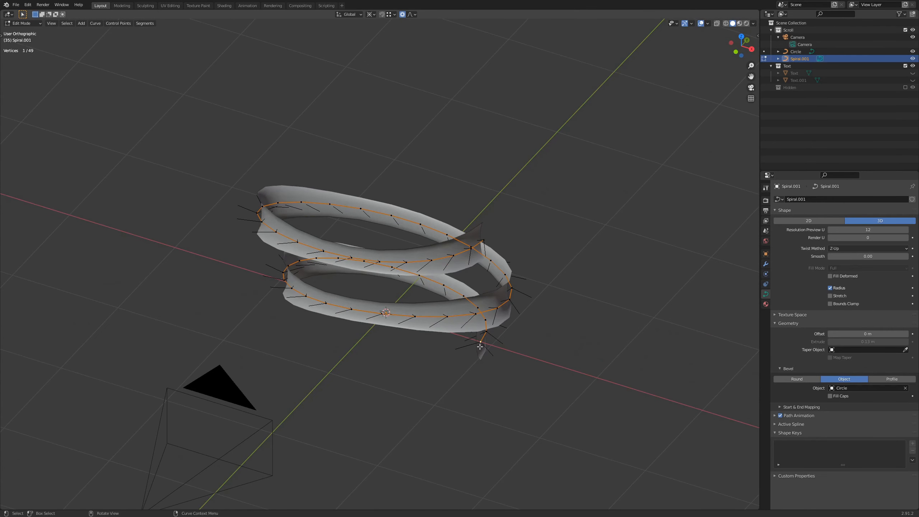
shift+click(510, 301)
shift+click(485, 240)
middle_drag(329, 273, 391, 276)
shift+click(299, 374)
key(KP_0)
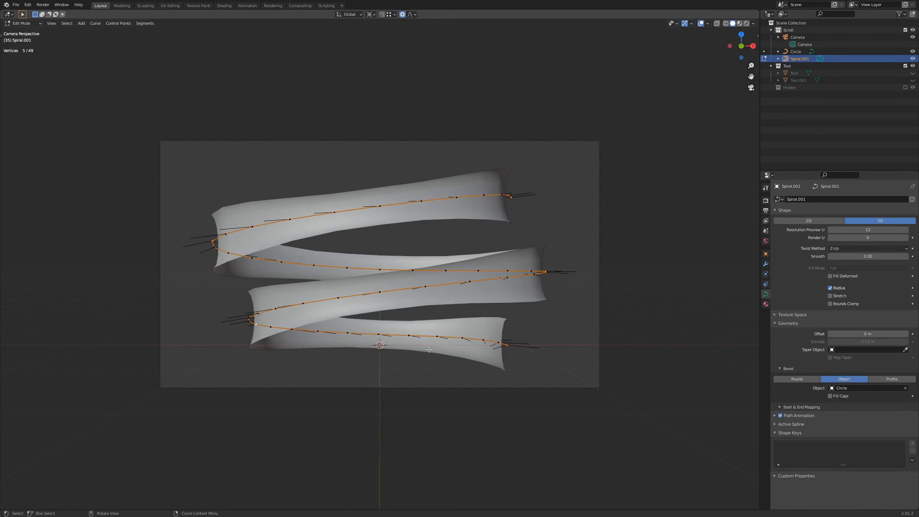
key(alt+s)
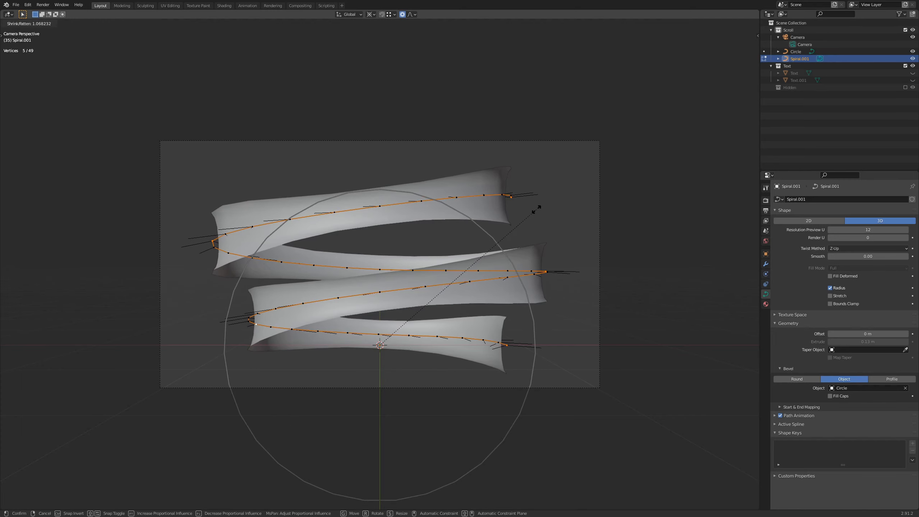
click(528, 212)
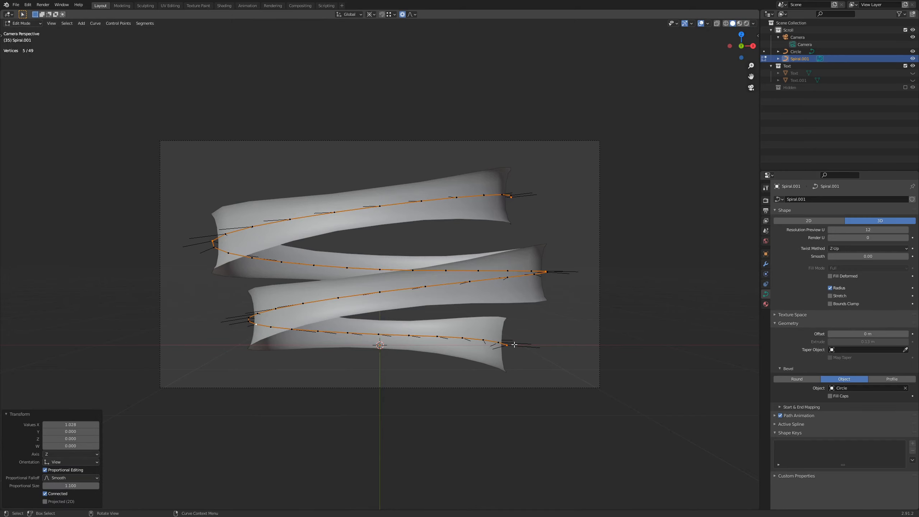
Scale all points of the spiral curve along Z by about 1.052 and return to Object Mode
key(a)
key(s)
key(z)
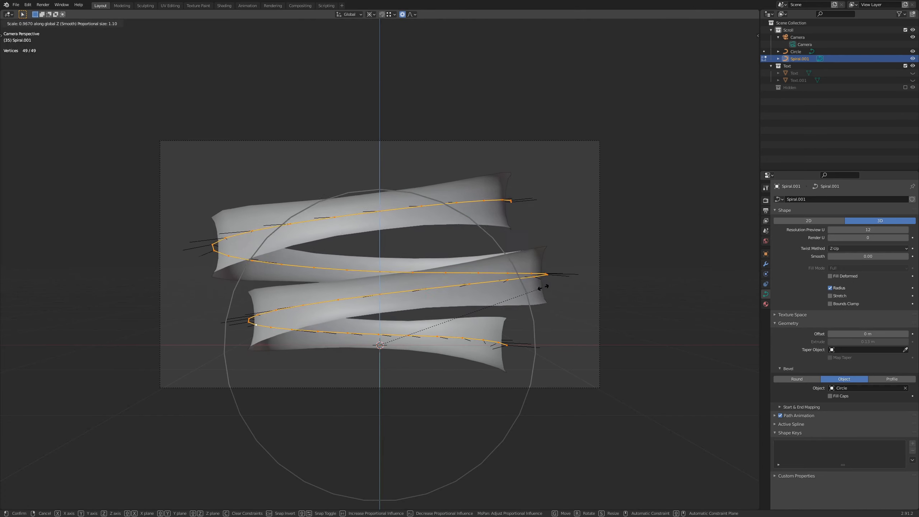
click(549, 284)
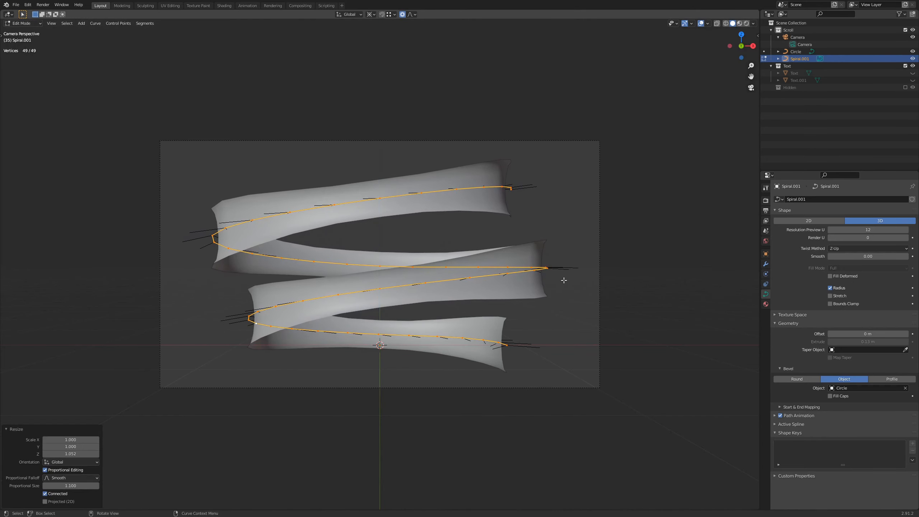
key(Tab)
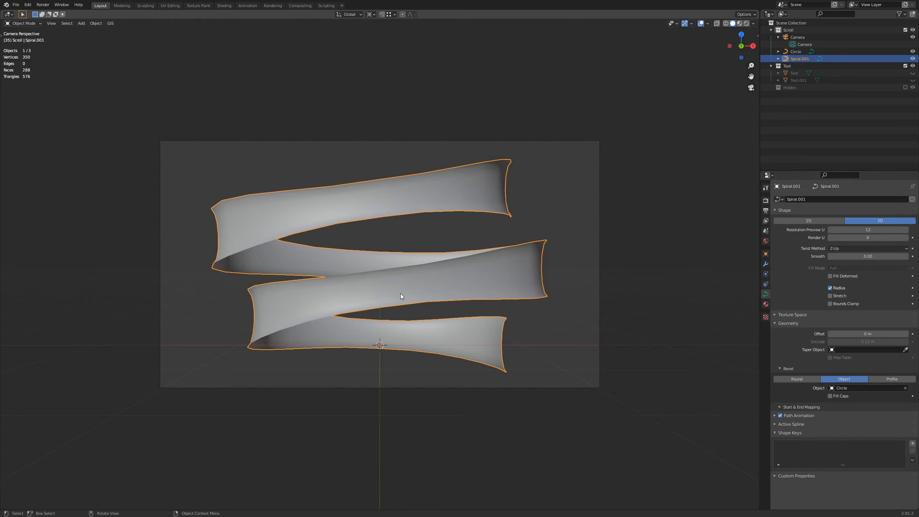
Add a Solidify modifier to the spiral ribbon
middle_drag(401, 297, 432, 324)
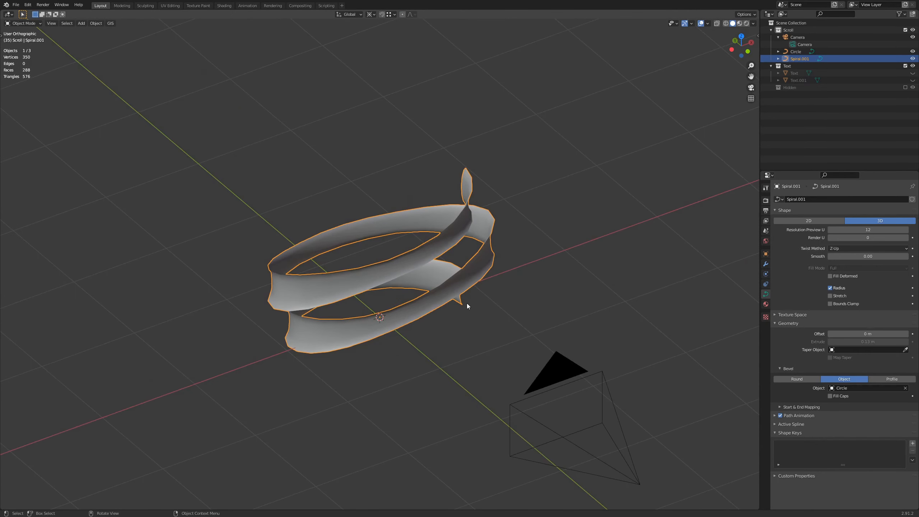
key(KP_0)
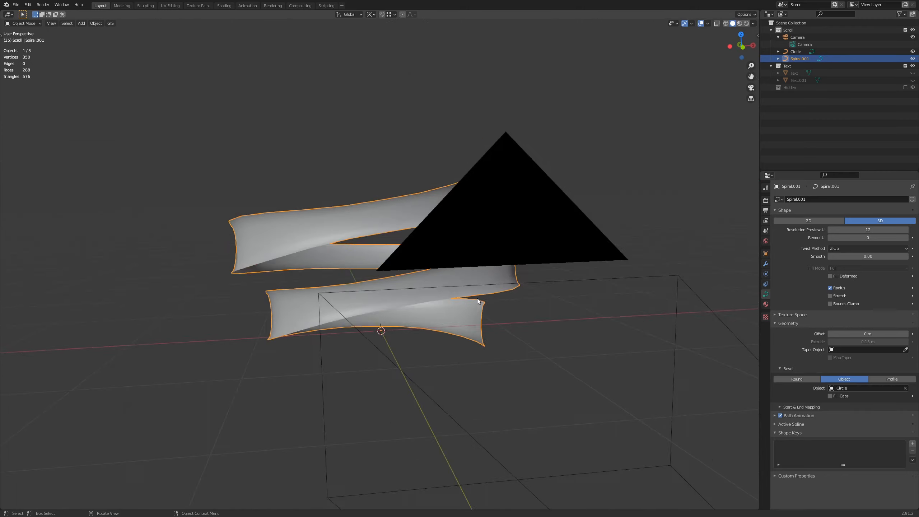
click(765, 264)
click(801, 200)
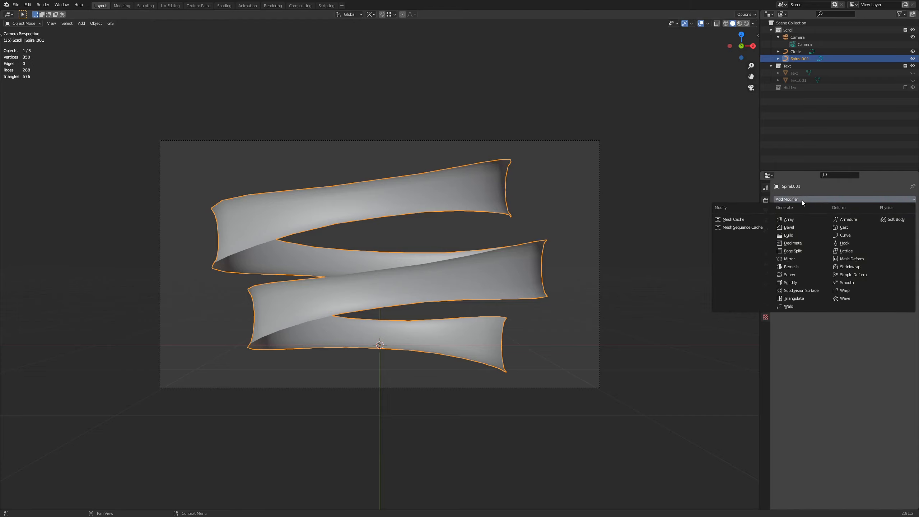
click(801, 282)
Set the Solidify thickness to -0.01 m and enable Even Thickness
middle_drag(545, 259, 510, 288)
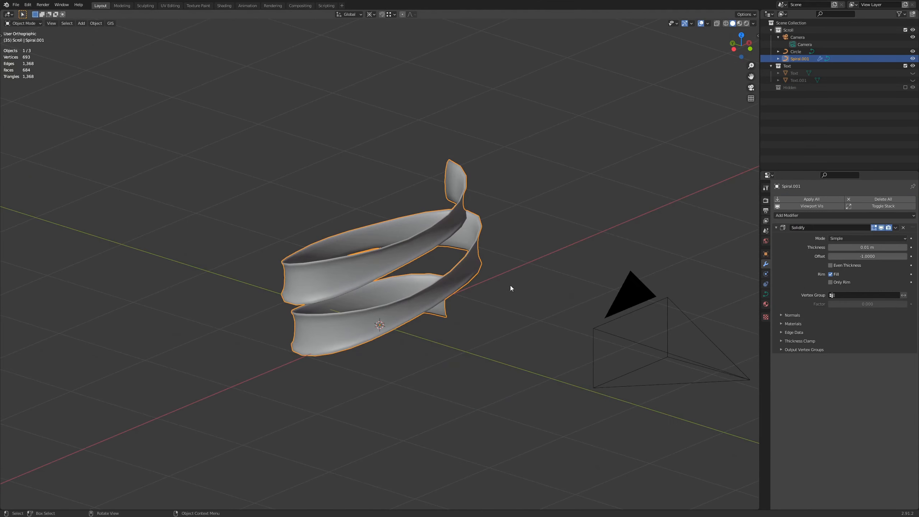
scroll(445, 303, up, 5)
mouse_move(524, 322)
middle_down()
mouse_move(549, 297)
mouse_move(581, 304)
mouse_move(583, 312)
mouse_move(525, 322)
middle_up()
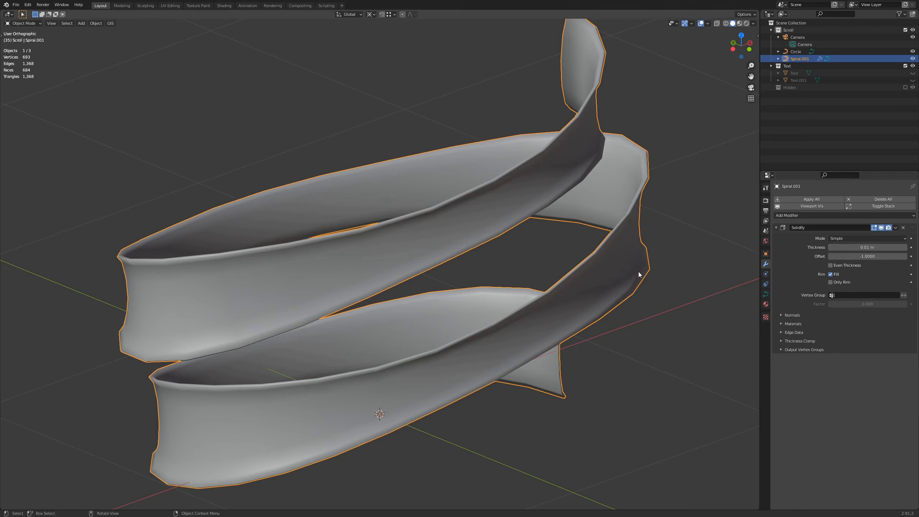
click(864, 248)
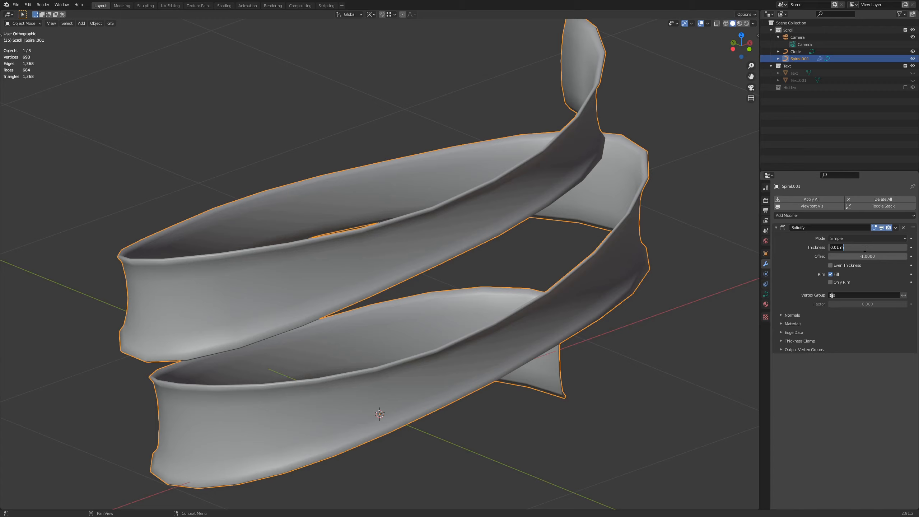
key(ctrl+a)
text(-01)
key(Return)
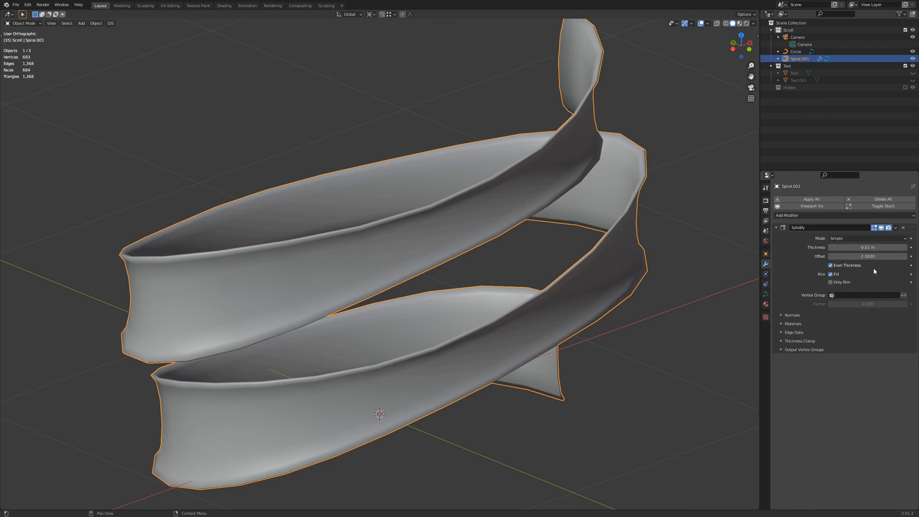
Add a Bevel modifier to the spiral and turn off its display in the viewport
click(802, 216)
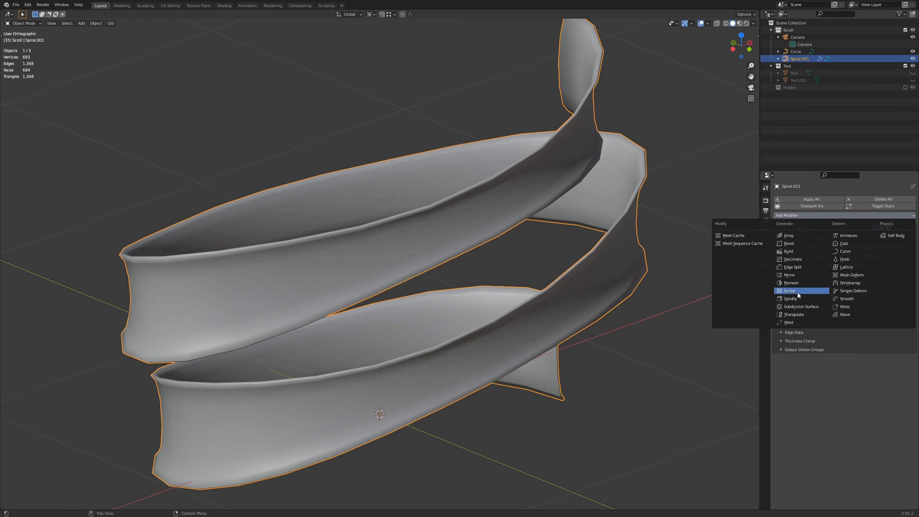
click(795, 244)
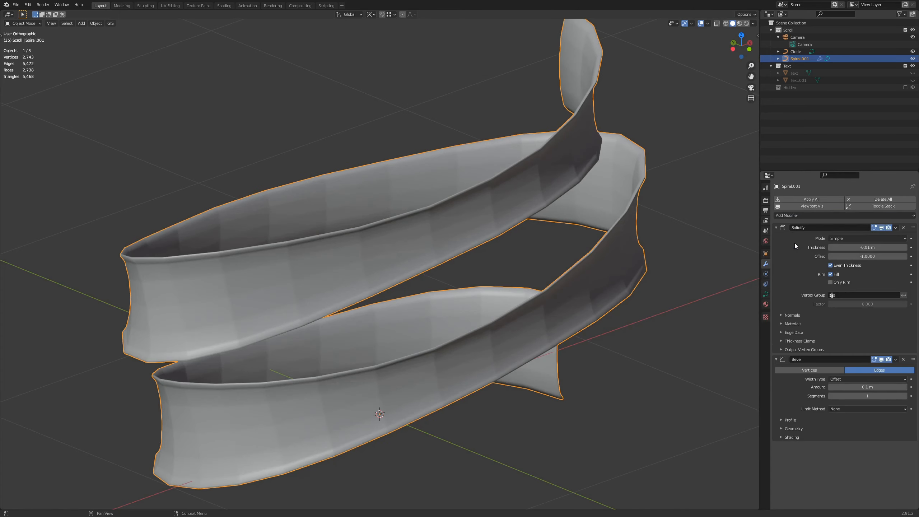
middle_drag(545, 264, 567, 252)
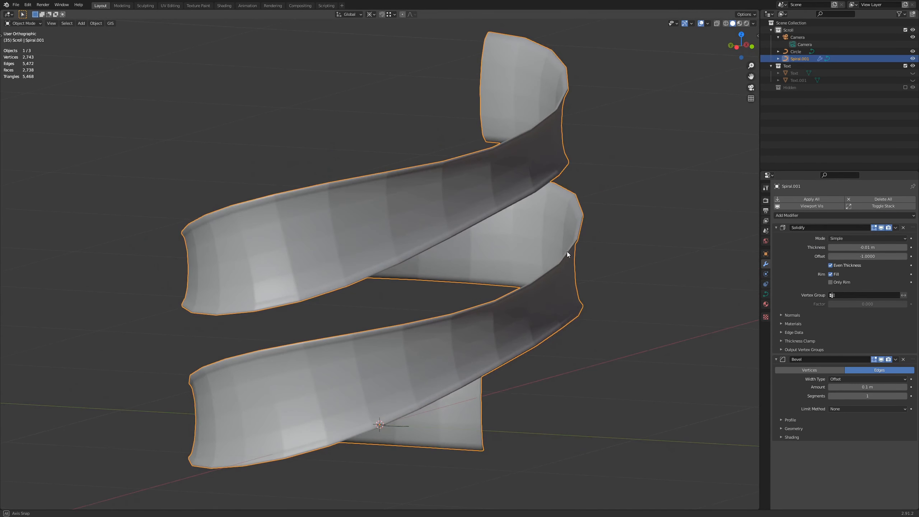
click(881, 359)
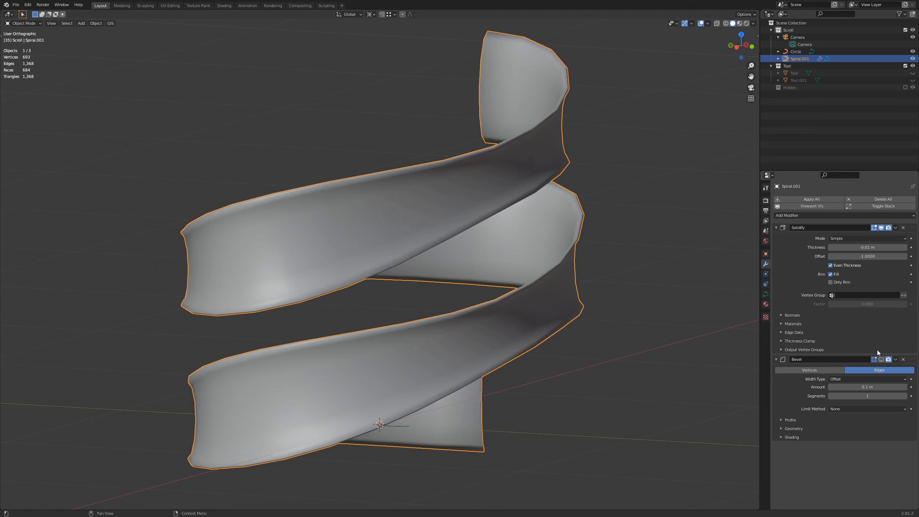
Add a Subdivision Surface modifier to the spiral and set its viewport levels to 2
click(775, 227)
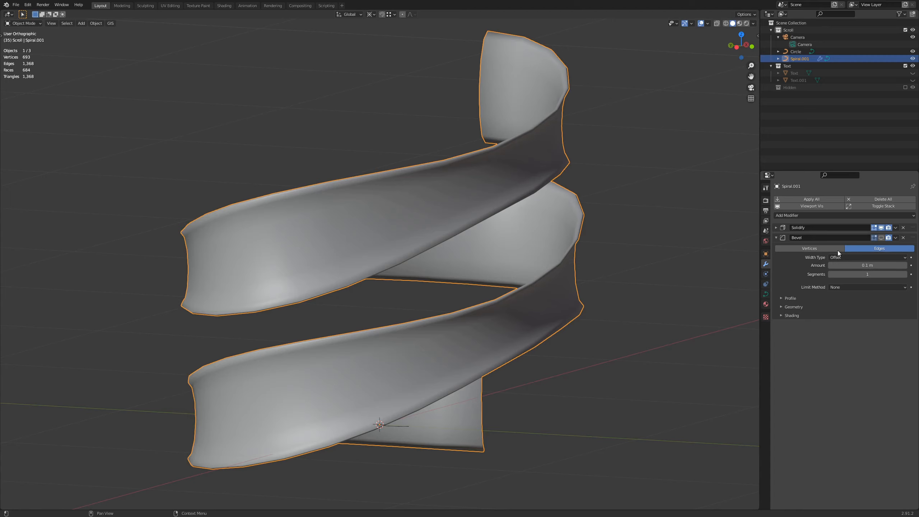
click(849, 216)
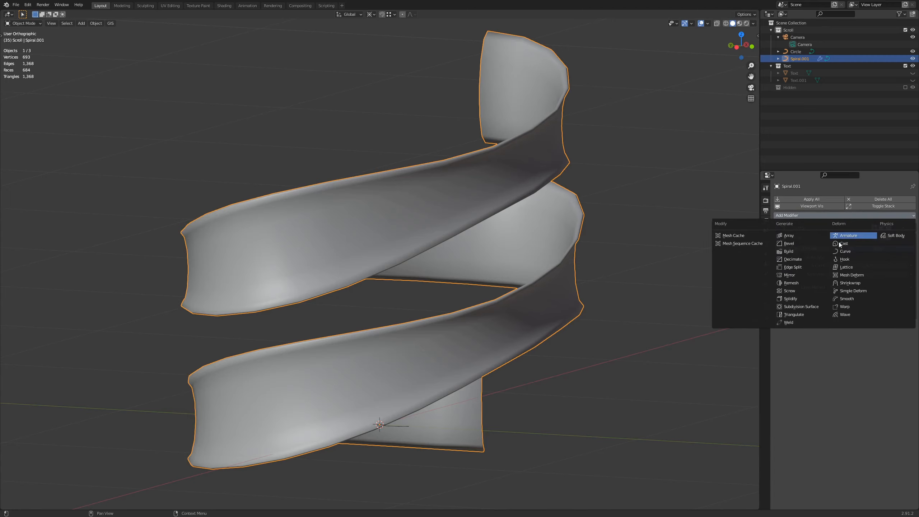
click(806, 307)
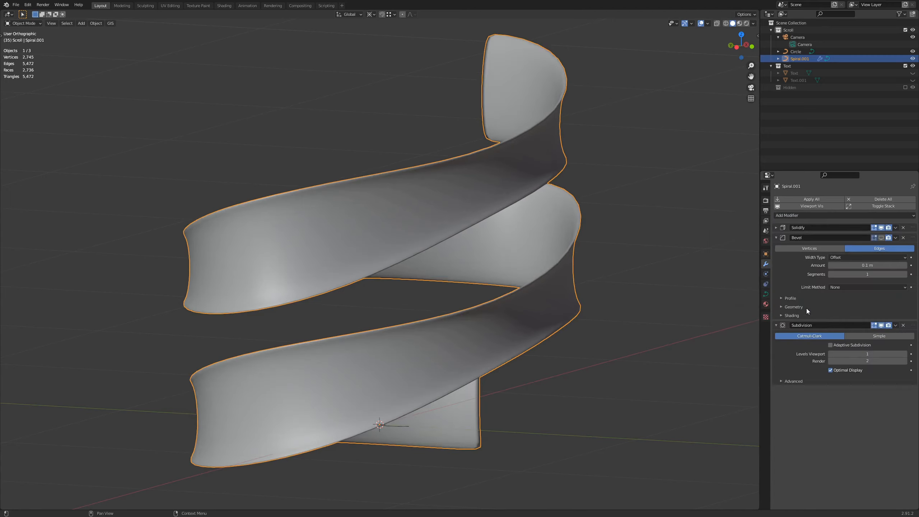
drag(898, 355, 902, 355)
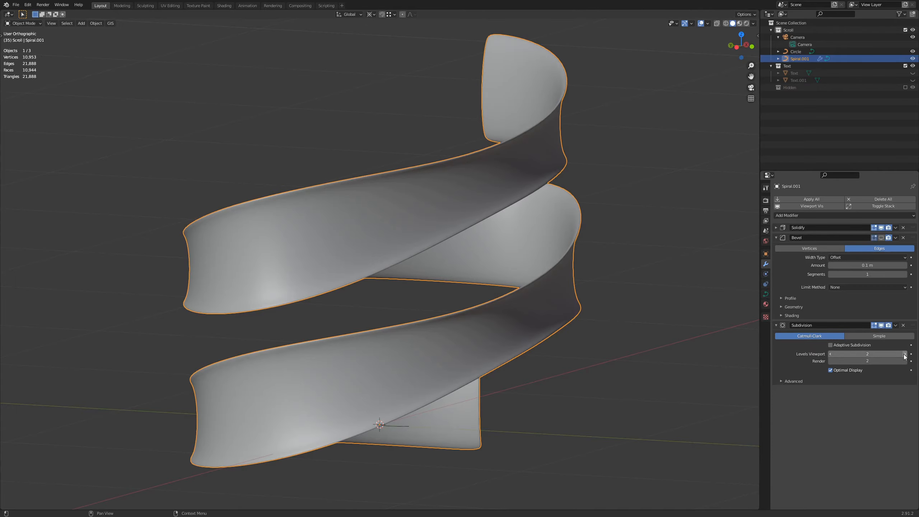
mouse_move(402, 268)
middle_down()
mouse_move(409, 274)
mouse_move(375, 269)
mouse_move(365, 278)
mouse_move(397, 274)
mouse_move(395, 262)
middle_up()
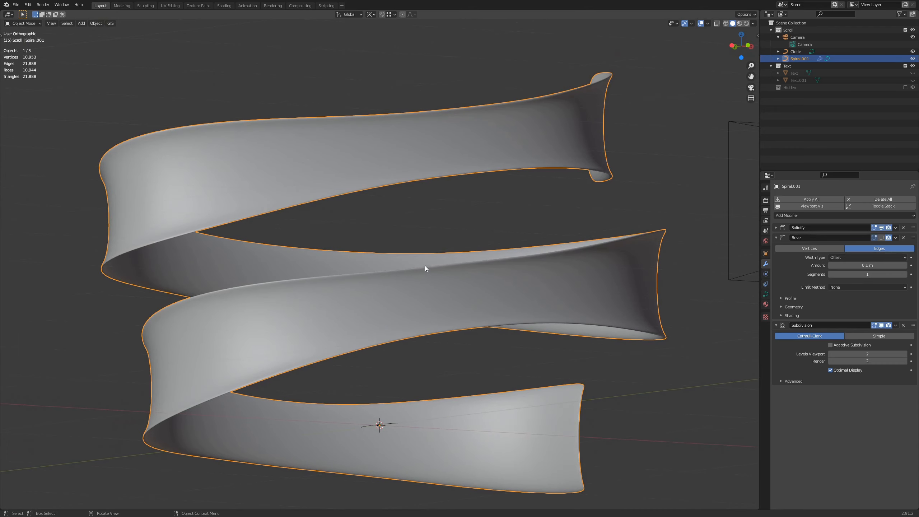
In the camera view, fatten the four control points at the middle of the spiral's turns by about 1.289, using the Median Point pivot
key(KP_0)
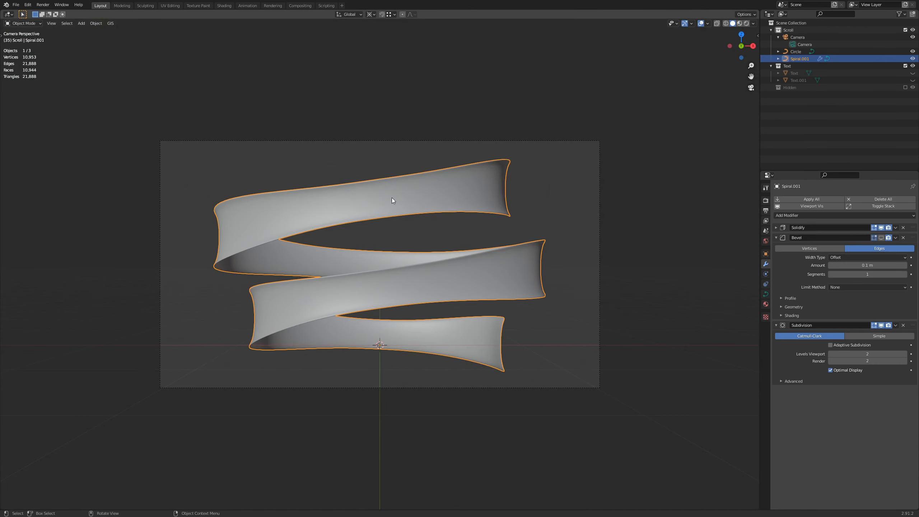
key(Tab)
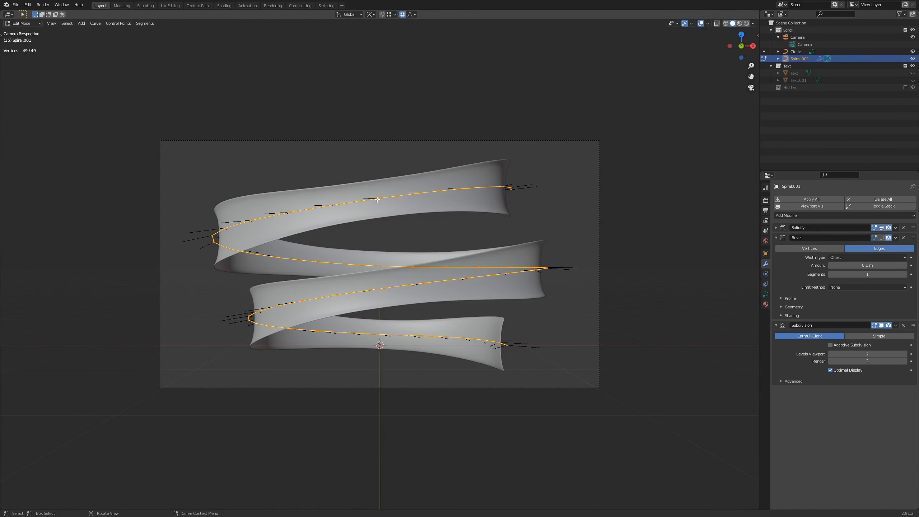
click(377, 199)
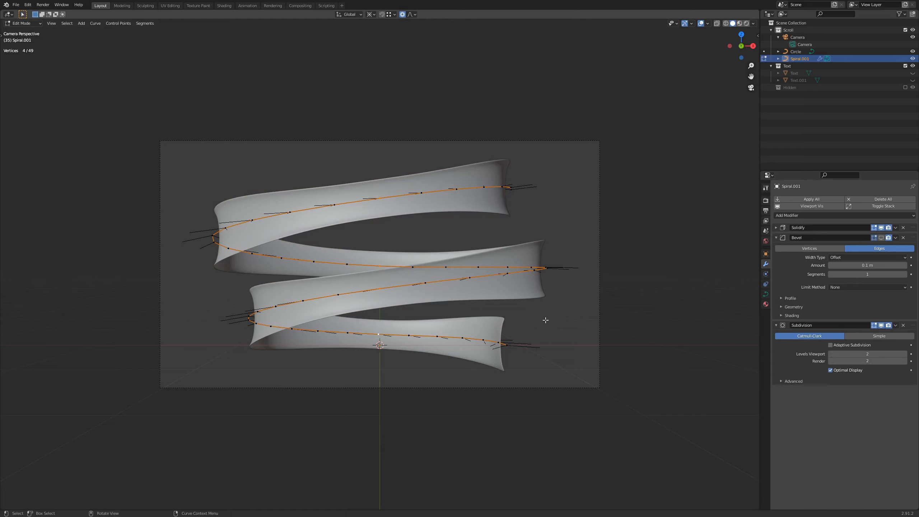
click(370, 14)
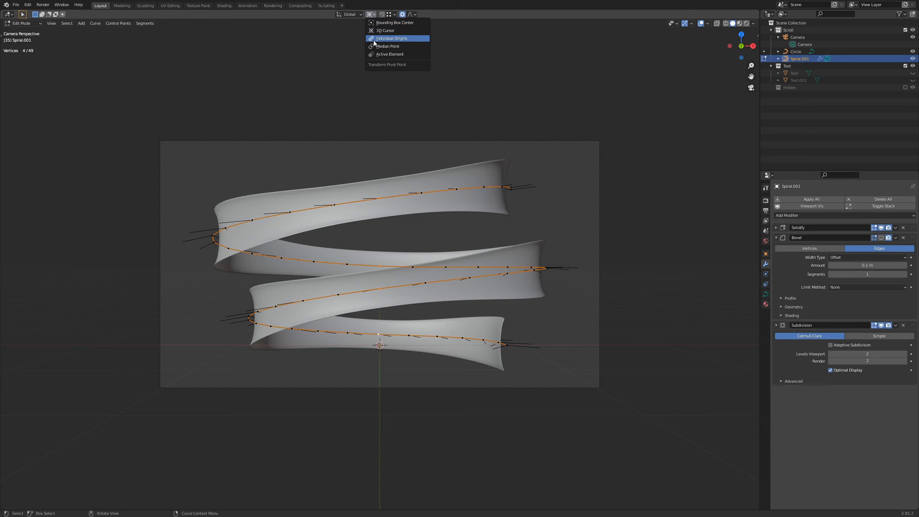
click(377, 47)
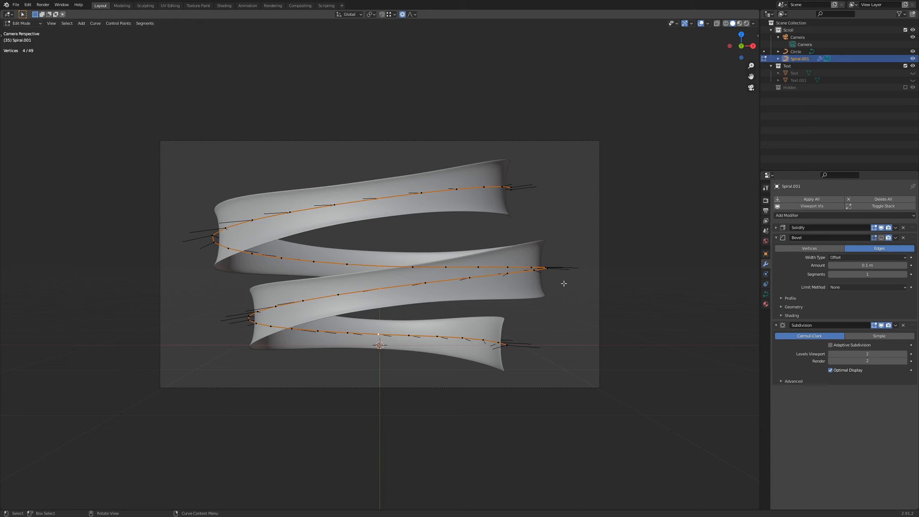
key(alt+s)
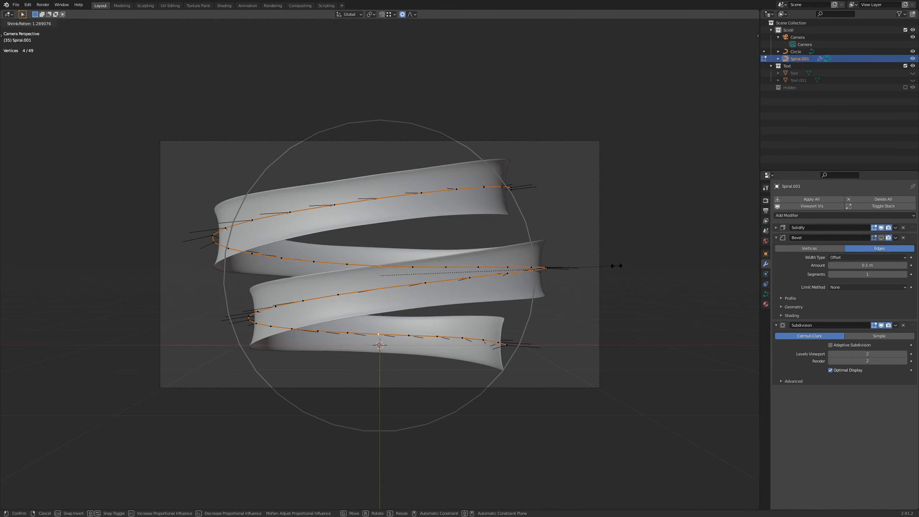
click(615, 265)
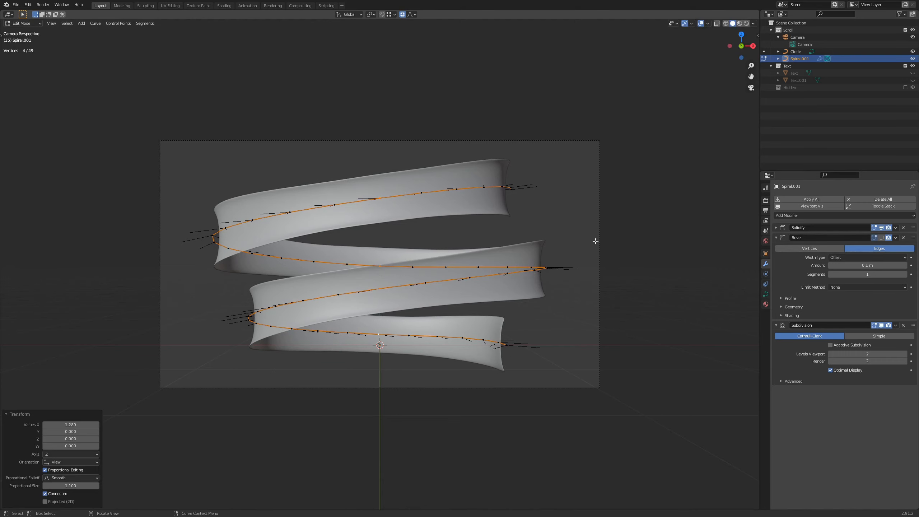
Shrink the radius of all the spiral's control points to about 0.909 and leave Edit Mode
key(a)
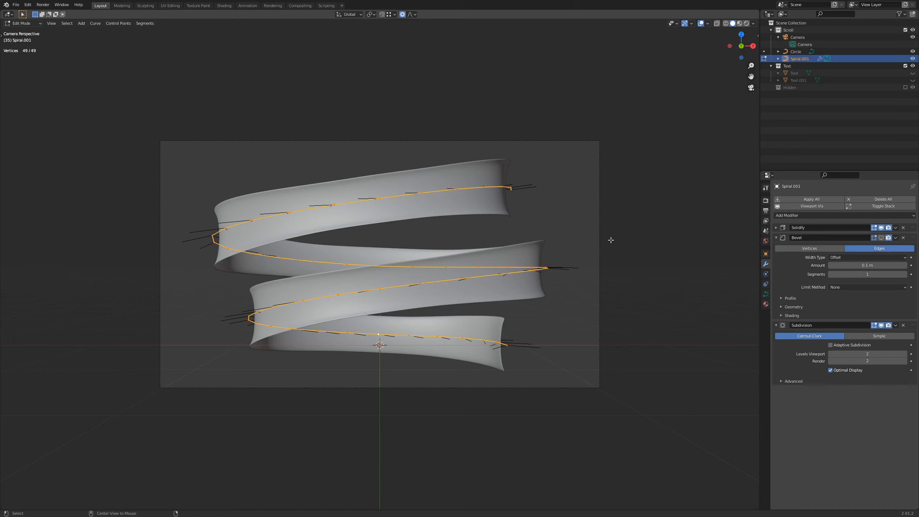
key(alt+s)
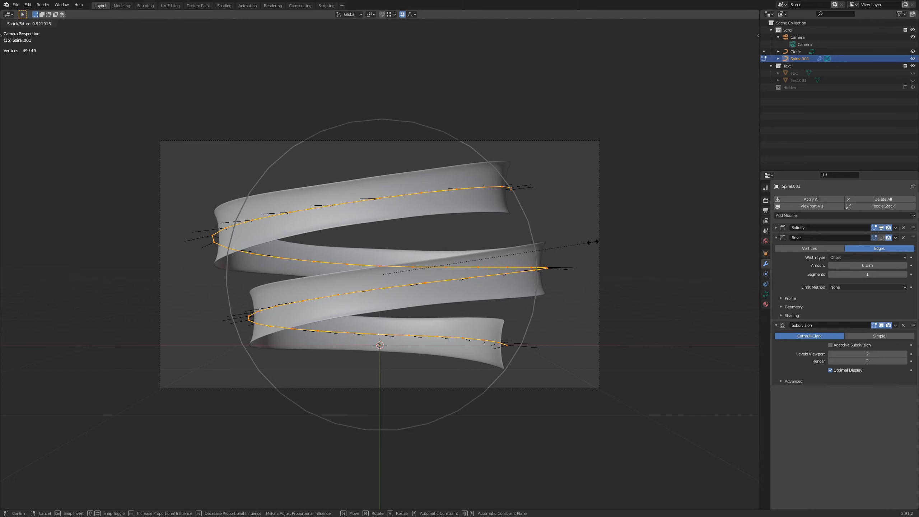
click(590, 242)
middle_drag(590, 242, 495, 261)
key(KP_0)
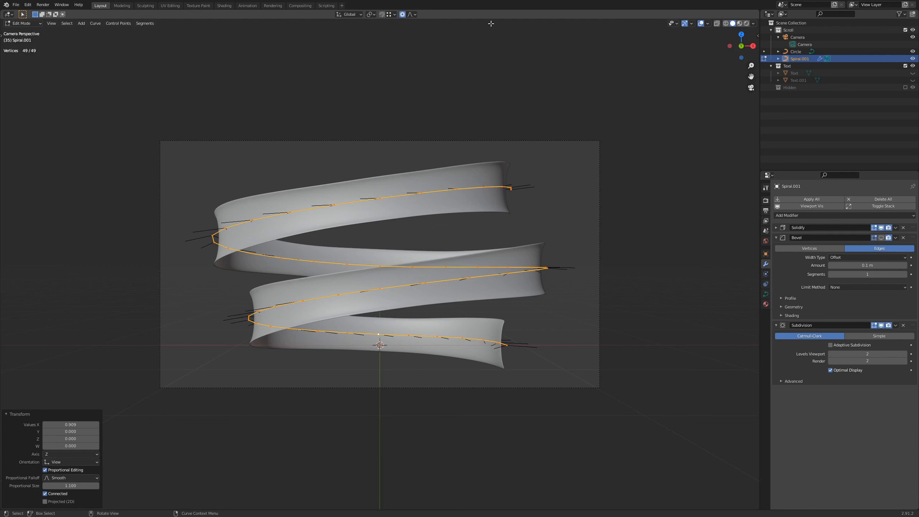
key(Tab)
Collapse the Subdivision modifier's settings and turn the Bevel modifier's viewport display on
middle_drag(407, 169, 468, 213)
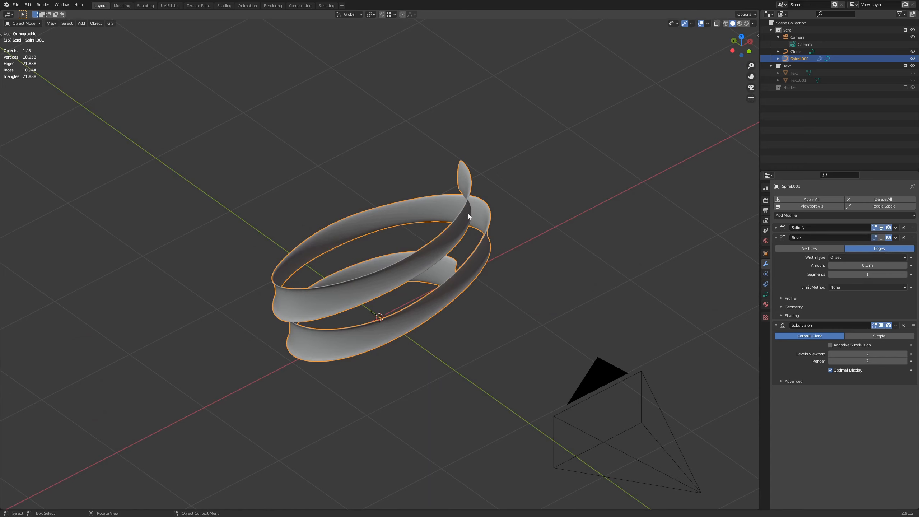
scroll(492, 232, up, 6)
shift+middle_drag(568, 180, 495, 220)
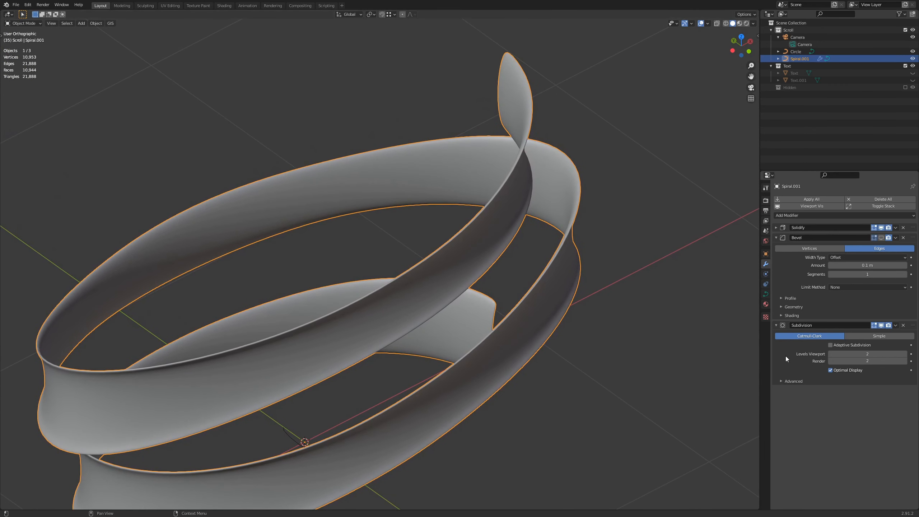
click(776, 327)
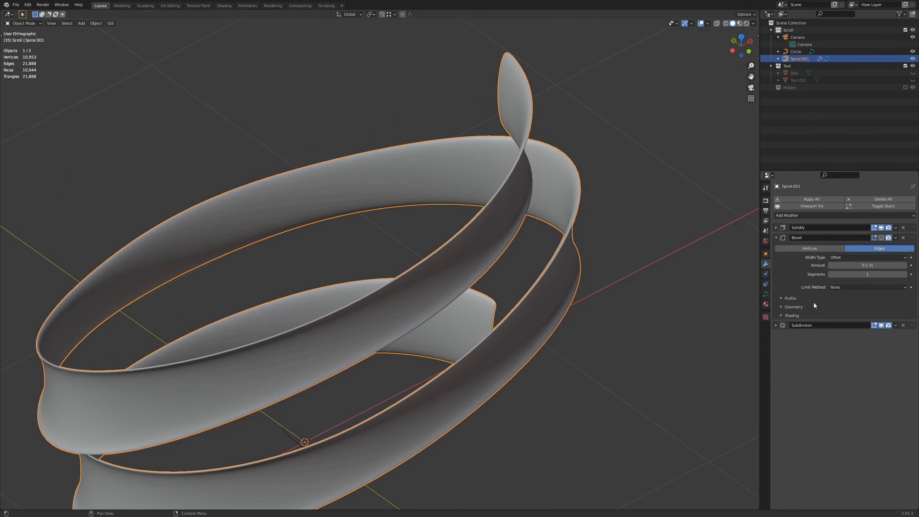
click(881, 239)
middle_drag(541, 161, 588, 295)
scroll(604, 204, up, 3)
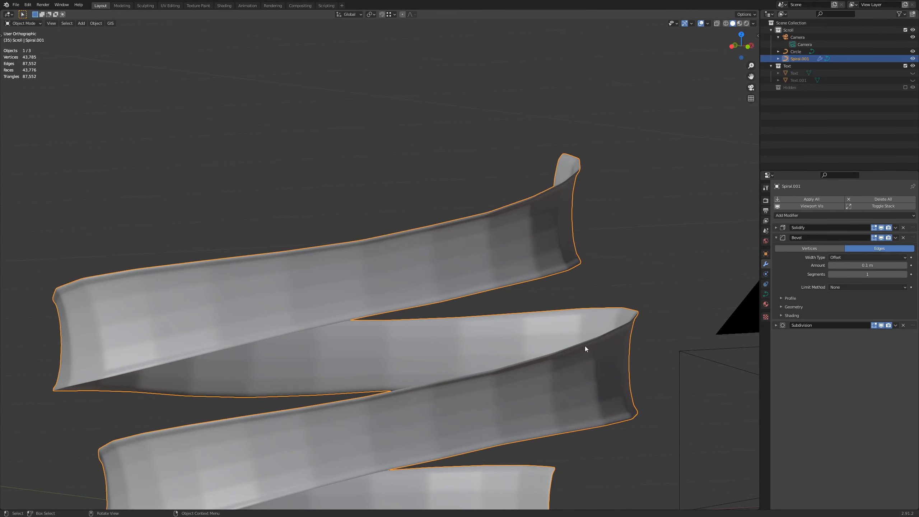
Show the wireframe overlay and examine the ribbon's geometry near the upper end of the spiral
middle_drag(521, 189, 530, 192)
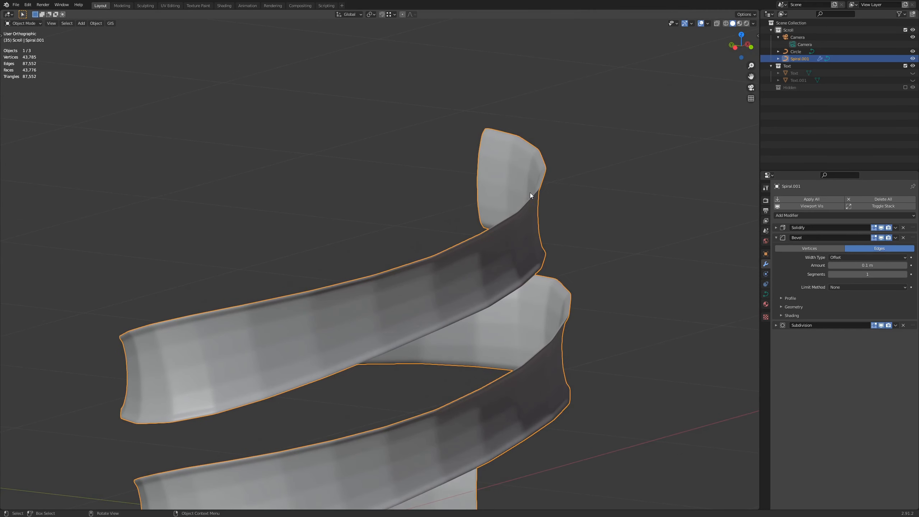
click(708, 24)
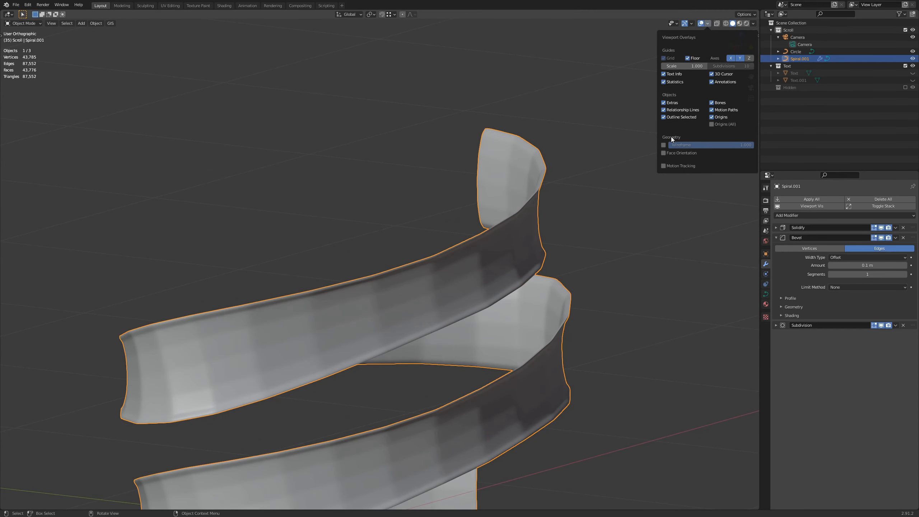
click(664, 145)
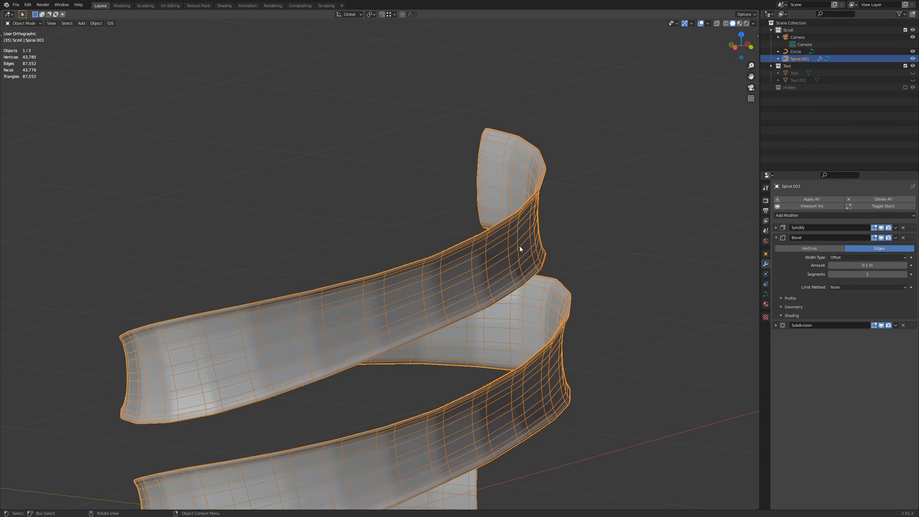
middle_drag(520, 246, 516, 244)
scroll(516, 243, up, 3)
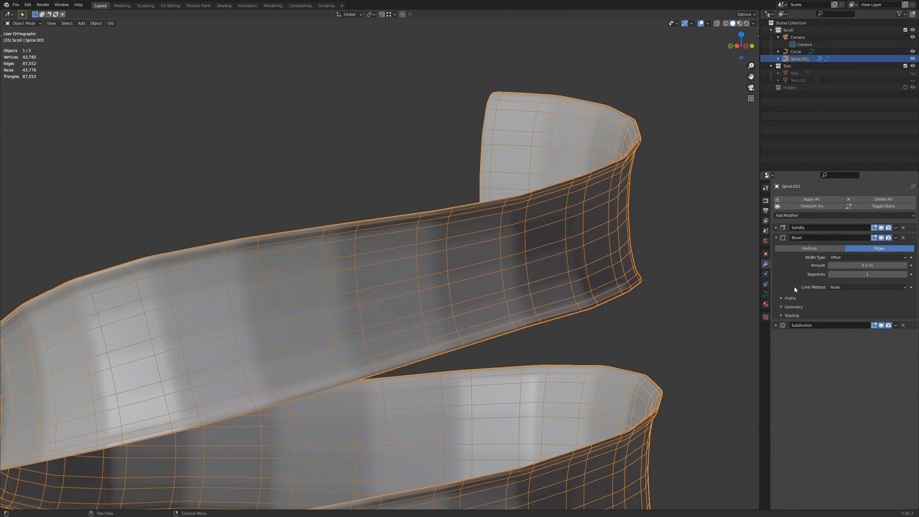
Set the Bevel modifier's limit method to Angle and check the shading along the ribbon
click(847, 287)
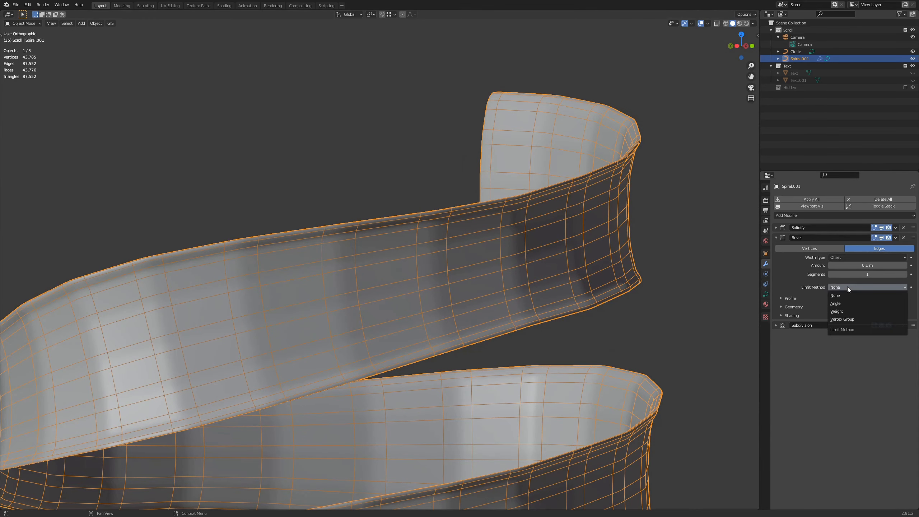
click(840, 304)
scroll(416, 303, down, 5)
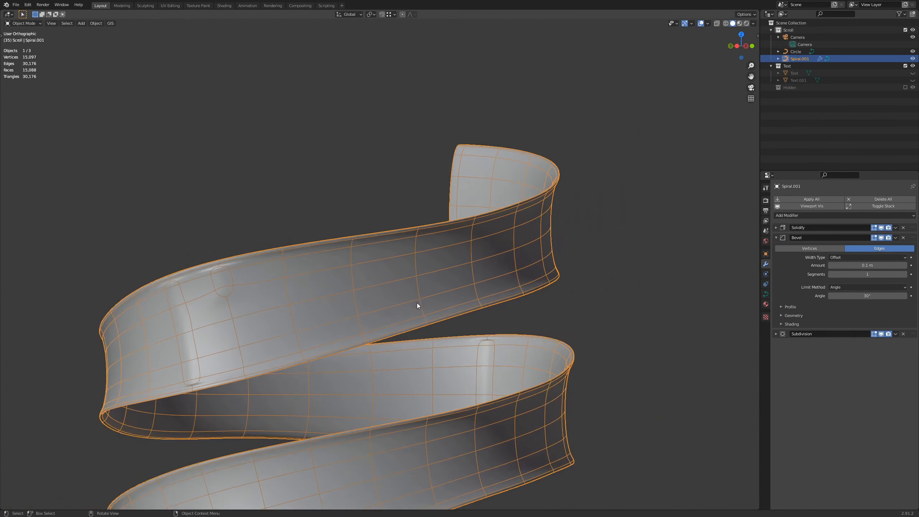
mouse_move(368, 300)
middle_down()
mouse_move(448, 292)
mouse_move(376, 300)
middle_up()
scroll(292, 333, up, 3)
middle_drag(289, 335, 378, 275)
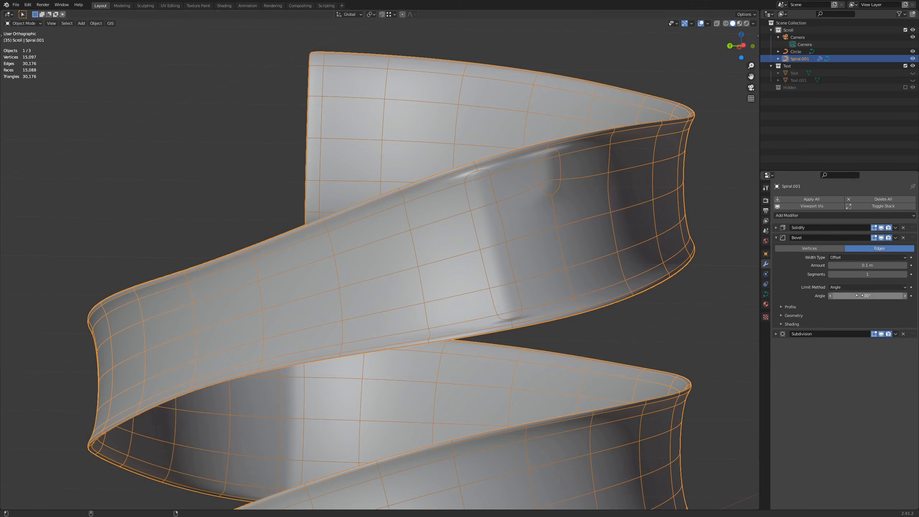
Raise the Bevel modifier's limit angle to 34° and check the ribbon's surface and edges up close
drag(868, 295, 879, 296)
scroll(446, 250, down, 5)
middle_drag(354, 267, 530, 243)
scroll(473, 246, up, 8)
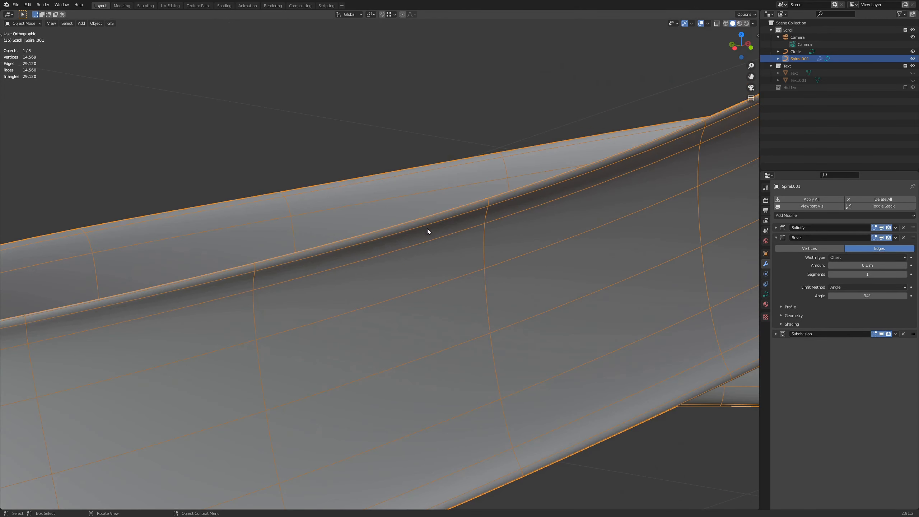
middle_drag(427, 228, 438, 287)
scroll(523, 267, down, 6)
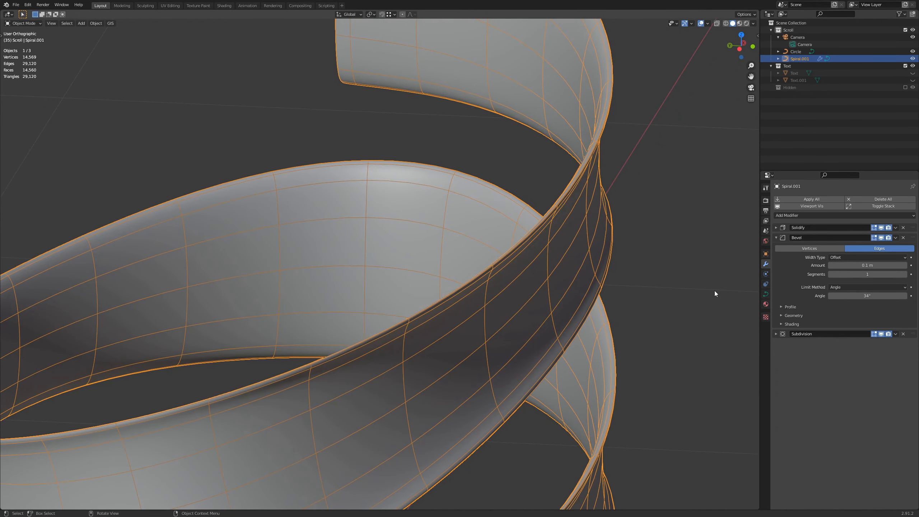
scroll(715, 292, up, 5)
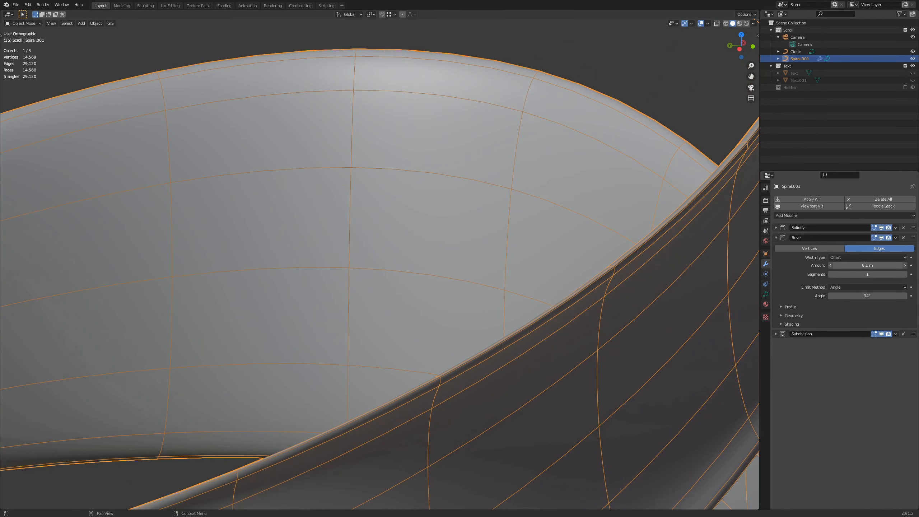
Reduce the Bevel amount to 0.002 m and set its segments to 2
mouse_move(867, 266)
mouse_down()
mouse_move(854, 265)
mouse_move(870, 266)
mouse_up()
scroll(577, 356, up, 3)
shift+middle_drag(578, 355, 411, 290)
shift+middle_drag(636, 299, 322, 333)
middle_drag(444, 189, 410, 204)
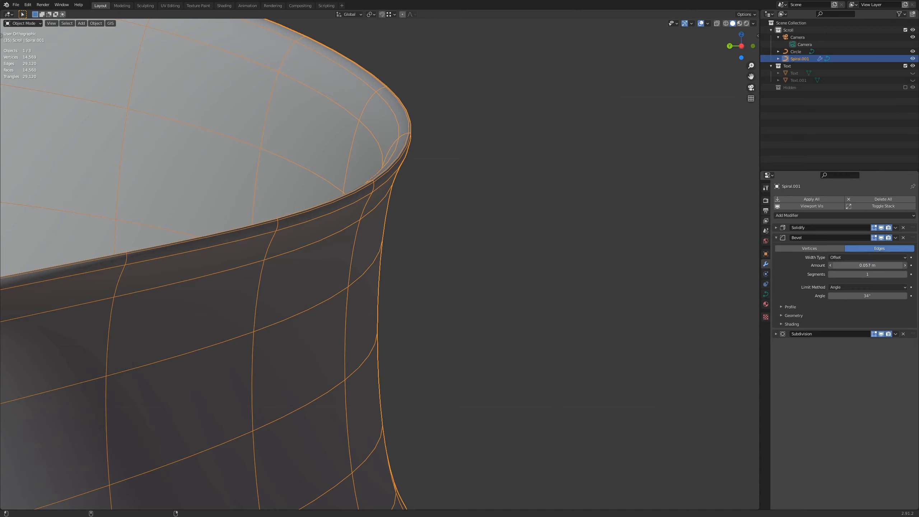
drag(867, 265, 843, 265)
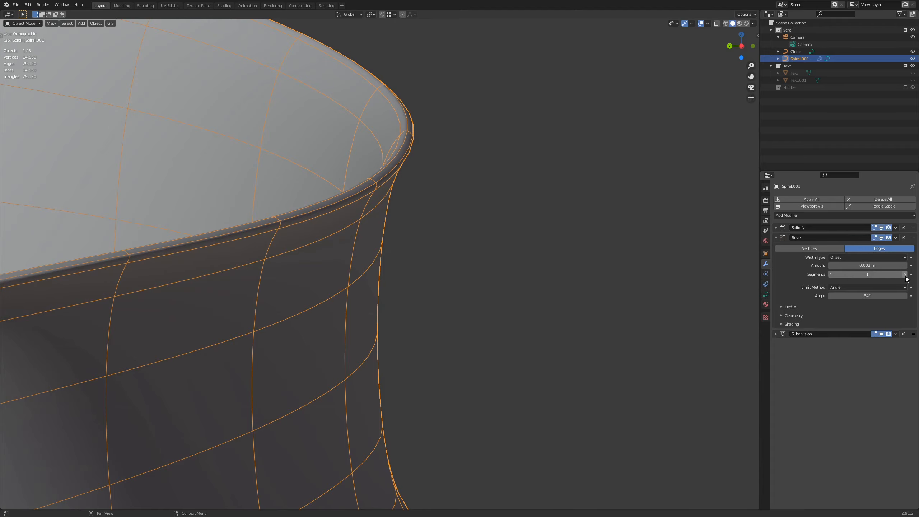
click(905, 274)
Examine the bevelled edges and the overall ribbon from several angles, near and far
middle_drag(439, 165, 468, 187)
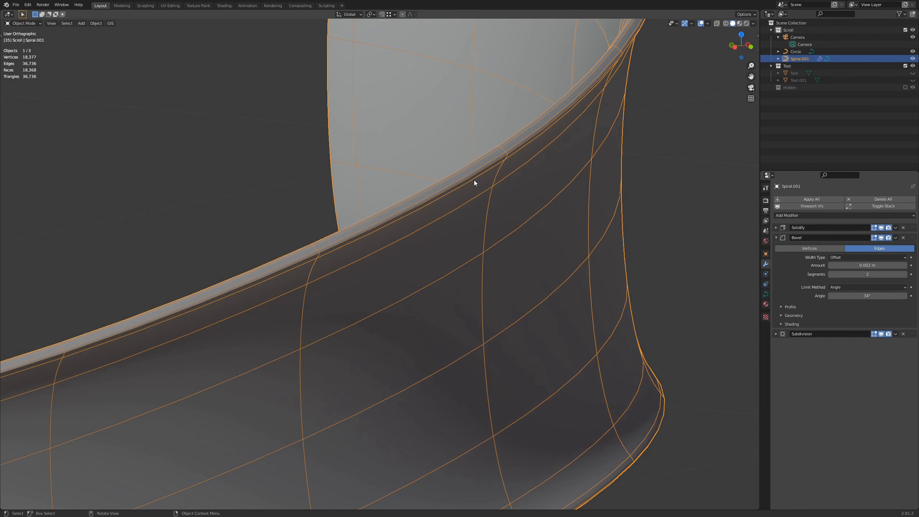
scroll(474, 180, down, 5)
shift+middle_drag(389, 273, 489, 265)
middle_drag(502, 296, 352, 306)
scroll(355, 307, down, 4)
scroll(383, 315, down, 4)
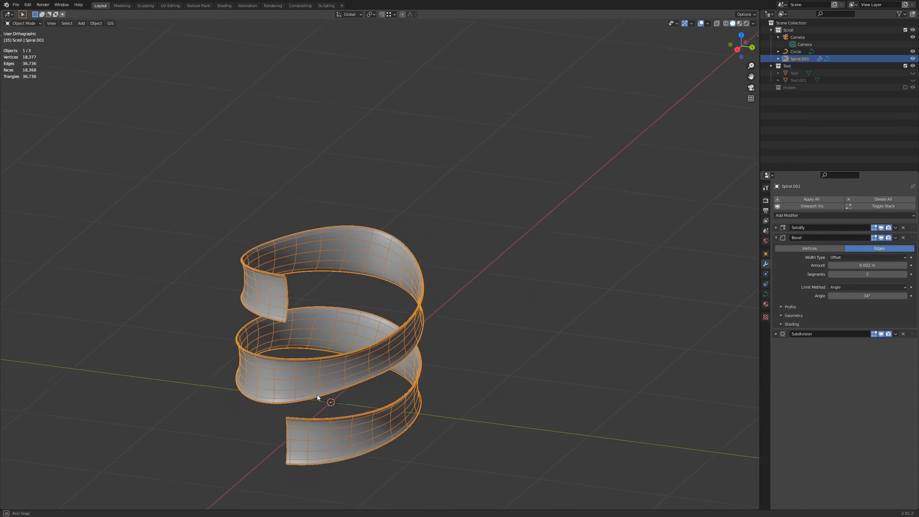
middle_drag(317, 394, 438, 312)
scroll(442, 313, up, 8)
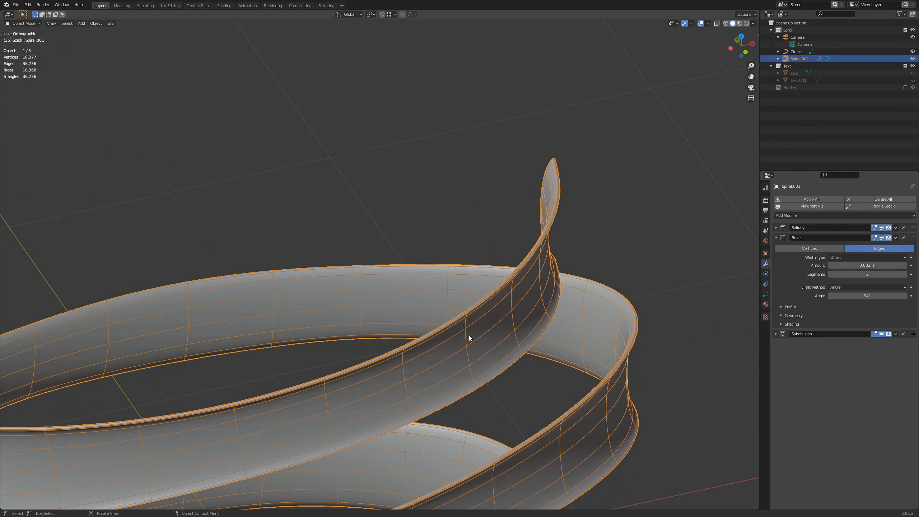
scroll(579, 349, down, 5)
Expand the Solidify, Bevel and Subdivision modifiers so all their settings are shown
click(776, 238)
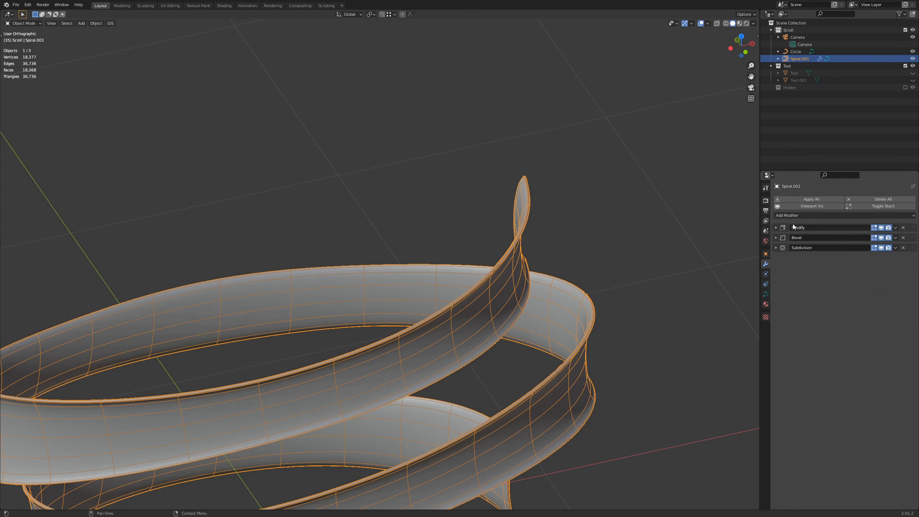
click(776, 238)
click(775, 227)
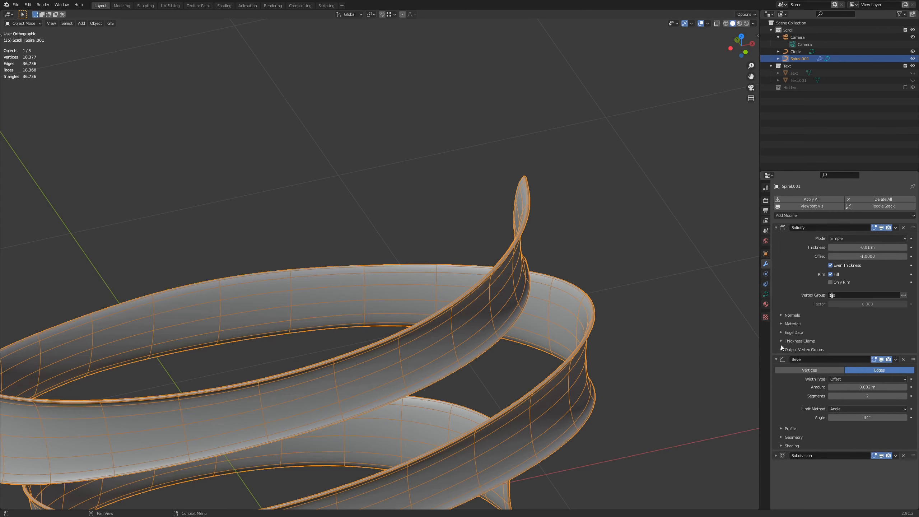
click(776, 456)
Turn off the wireframe overlay and check the smooth ribbon in the camera view and from the side
middle_drag(651, 388, 542, 349)
key(KP_0)
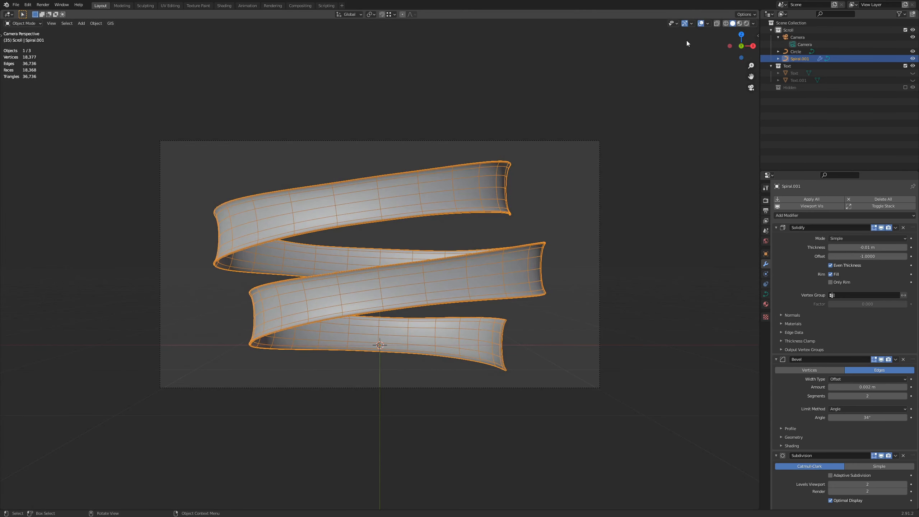
click(710, 24)
click(663, 145)
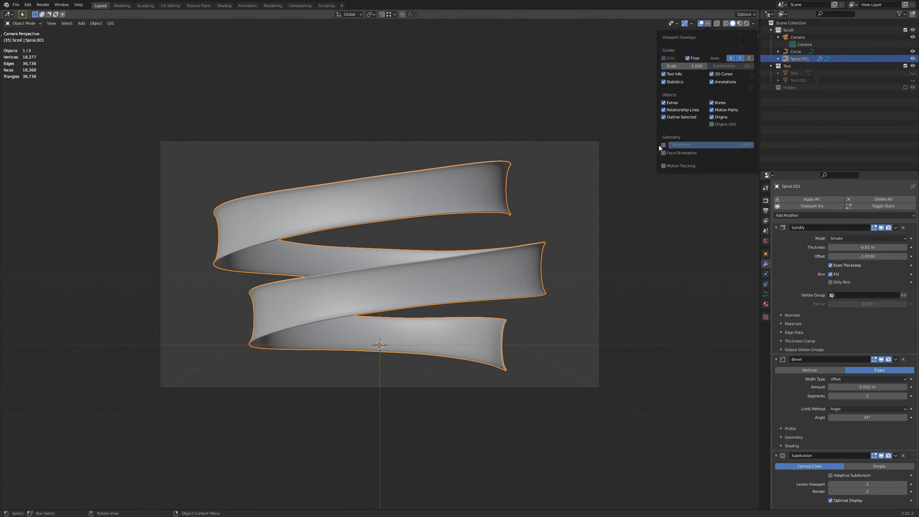
shift+middle_drag(485, 258, 512, 256)
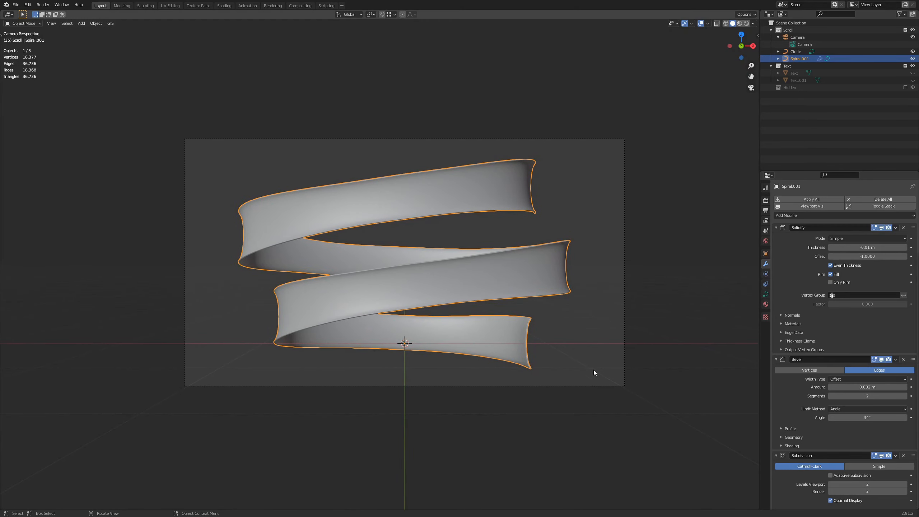
middle_drag(464, 292, 493, 303)
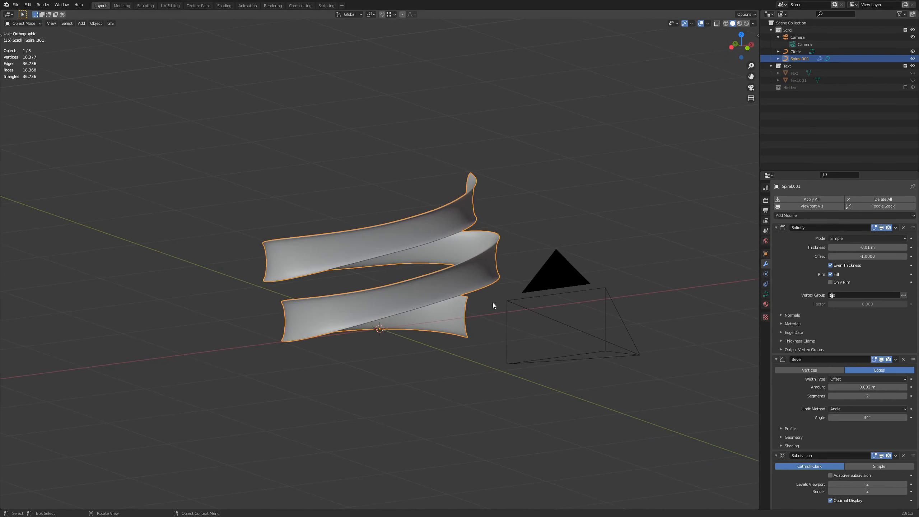
Open the spiral curve's control points for editing and view the ribbon through the camera
key(Tab)
scroll(485, 301, down, 1)
scroll(307, 275, up, 5)
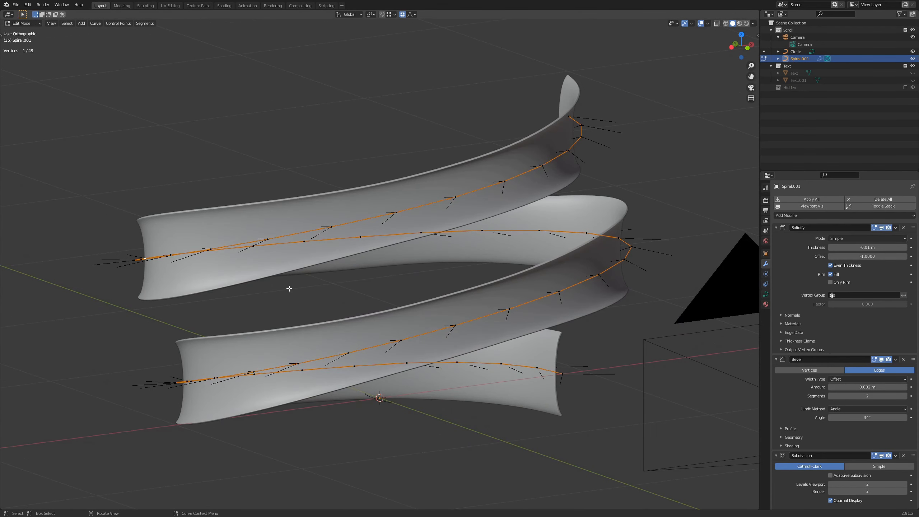
middle_drag(289, 288, 117, 245)
scroll(215, 240, down, 3)
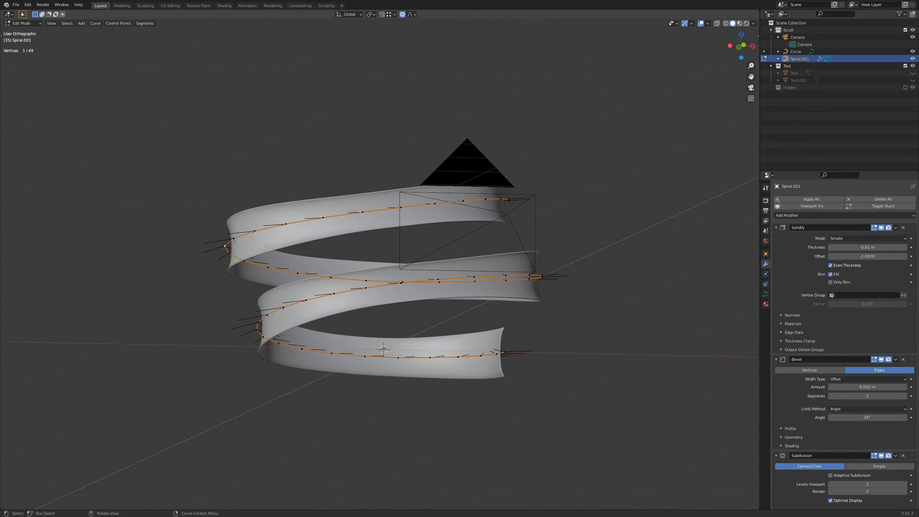
key(KP_0)
key(s)
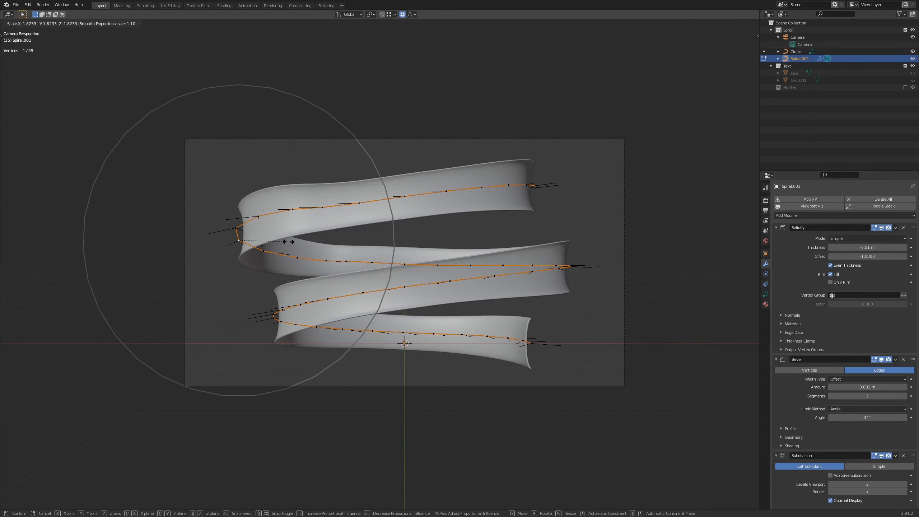
scroll(288, 242, down, 5)
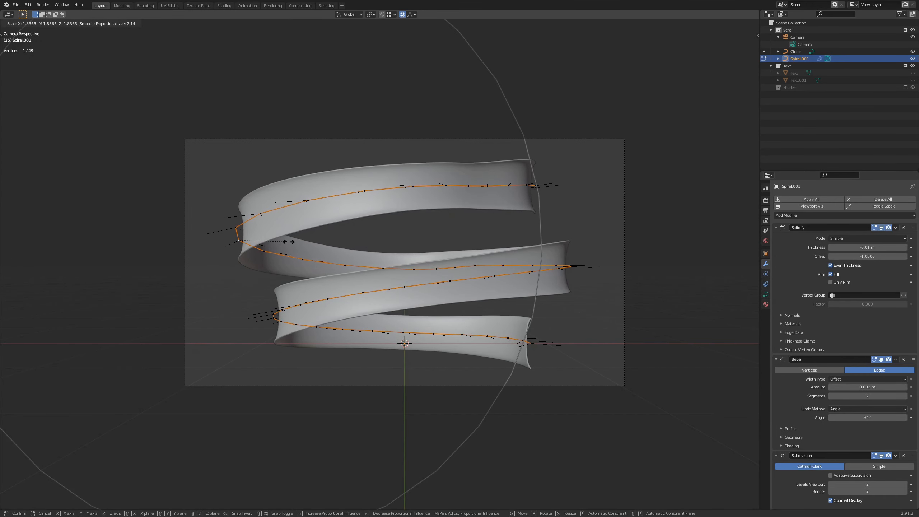
right_click(288, 242)
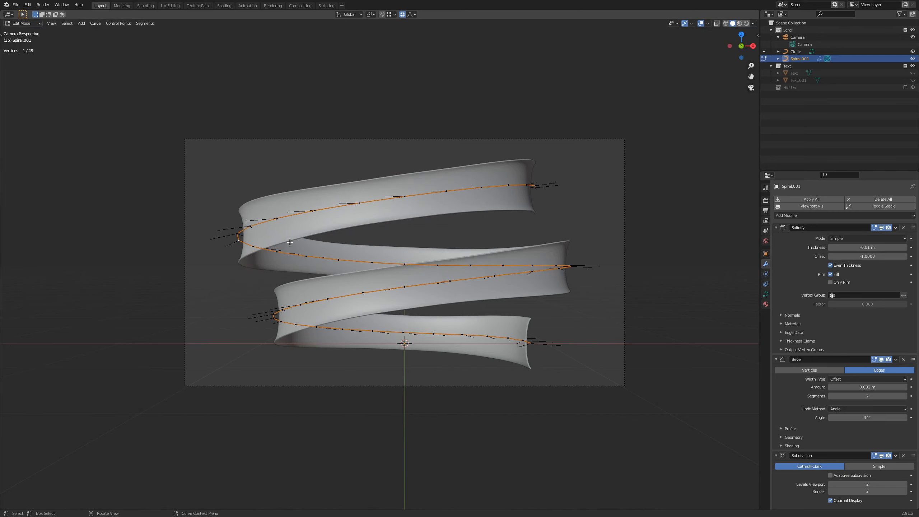
Widen the ribbon around the selected point on the upper left bend with proportional Shrink/Fatten, by a factor of about 1.42
key(alt+s)
scroll(290, 242, up, 3)
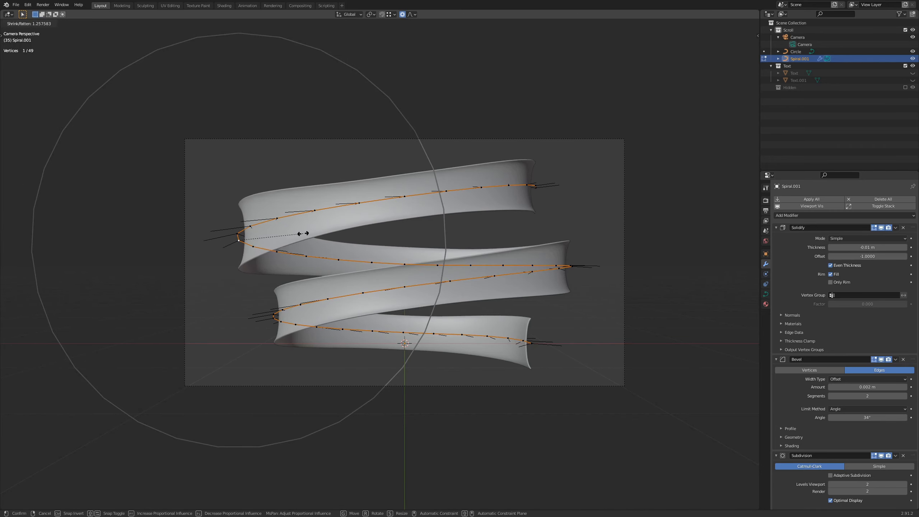
scroll(303, 233, down, 3)
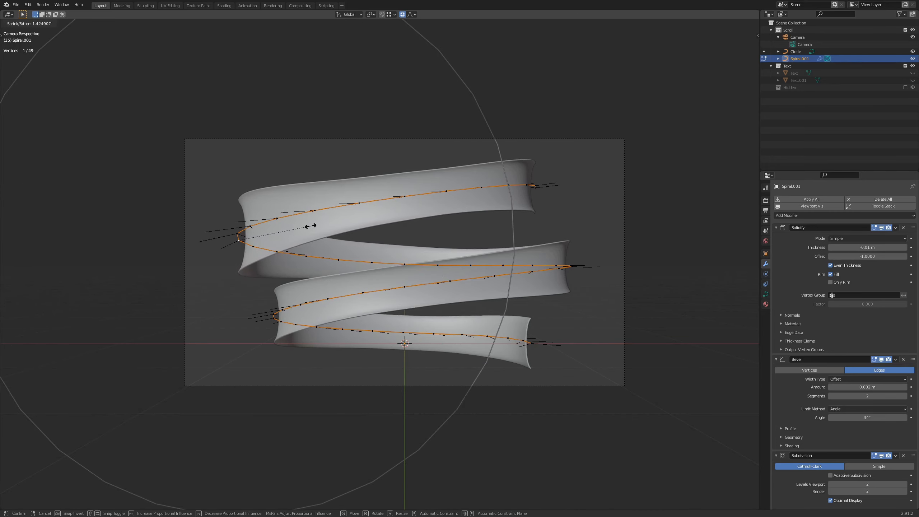
click(312, 227)
Widen the ribbon around the control point at the middle right bend with proportional Shrink/Fatten, by a factor of about 1.36
click(579, 265)
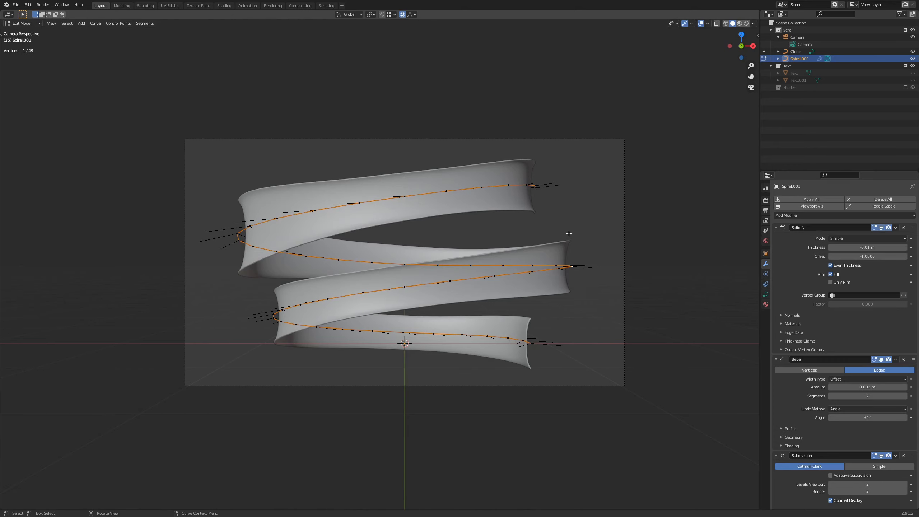
key(alt+s)
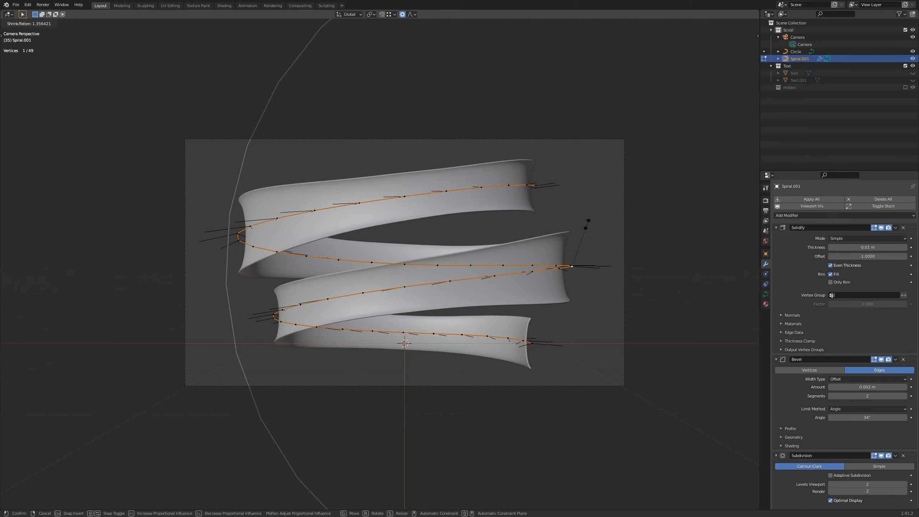
click(587, 224)
middle_drag(505, 254, 335, 332)
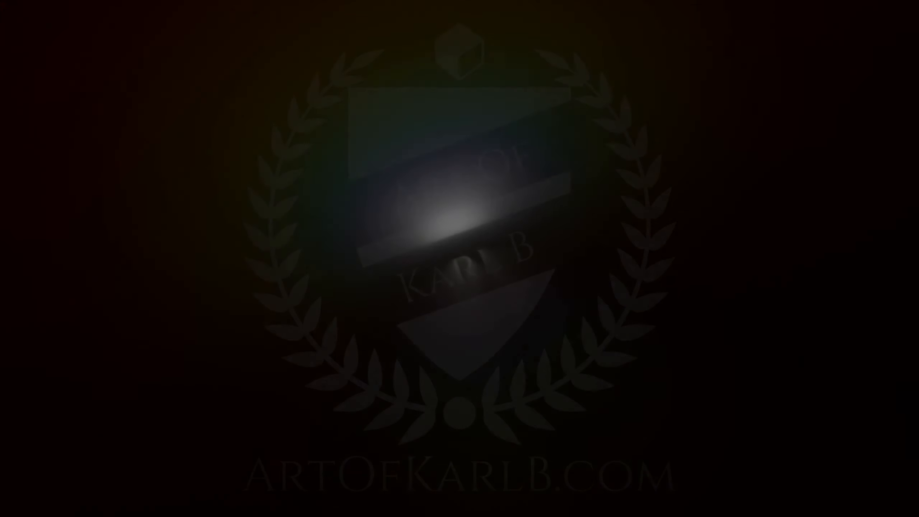